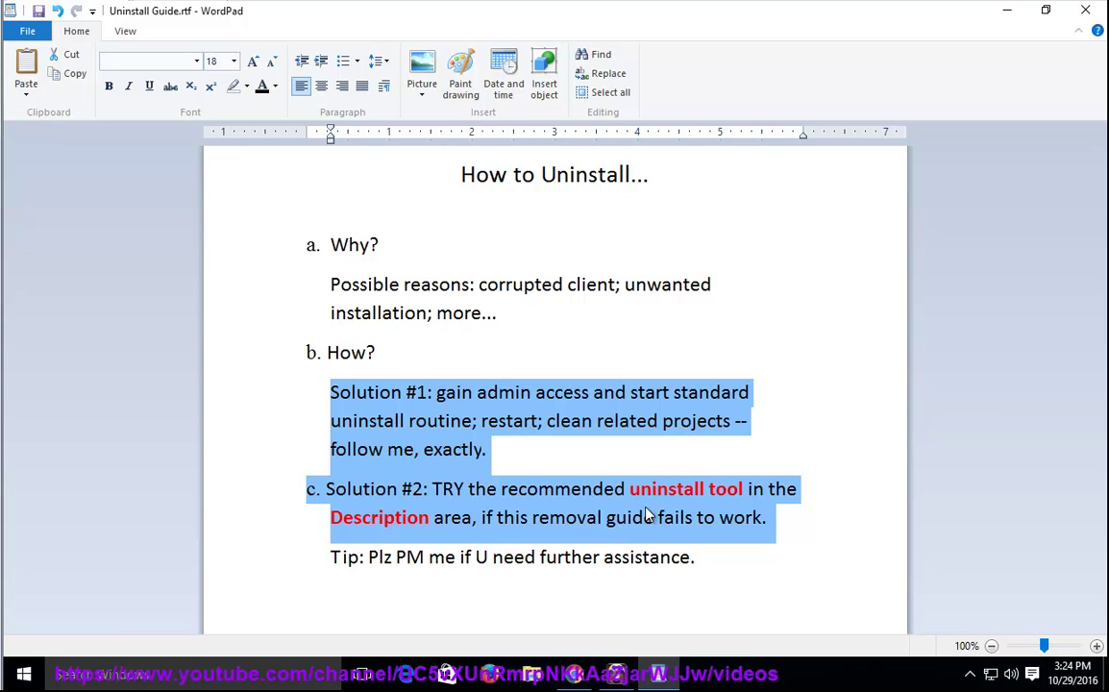
Minimize the uninstall guide, then dismiss the About 5KPlayer window and exit 5KPlayer completely, including its background instance
{"action": "left_click_drag", "start_coordinate": [760, 567], "coordinate": [331, 558]}
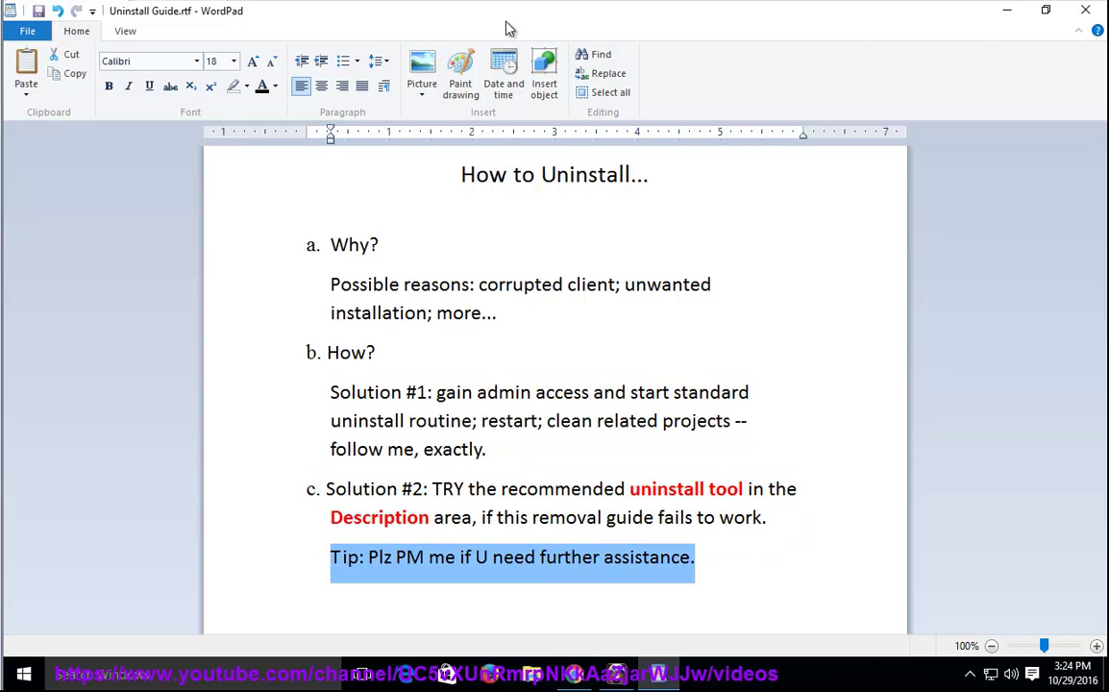
{"action": "left_click", "coordinate": [1007, 10]}
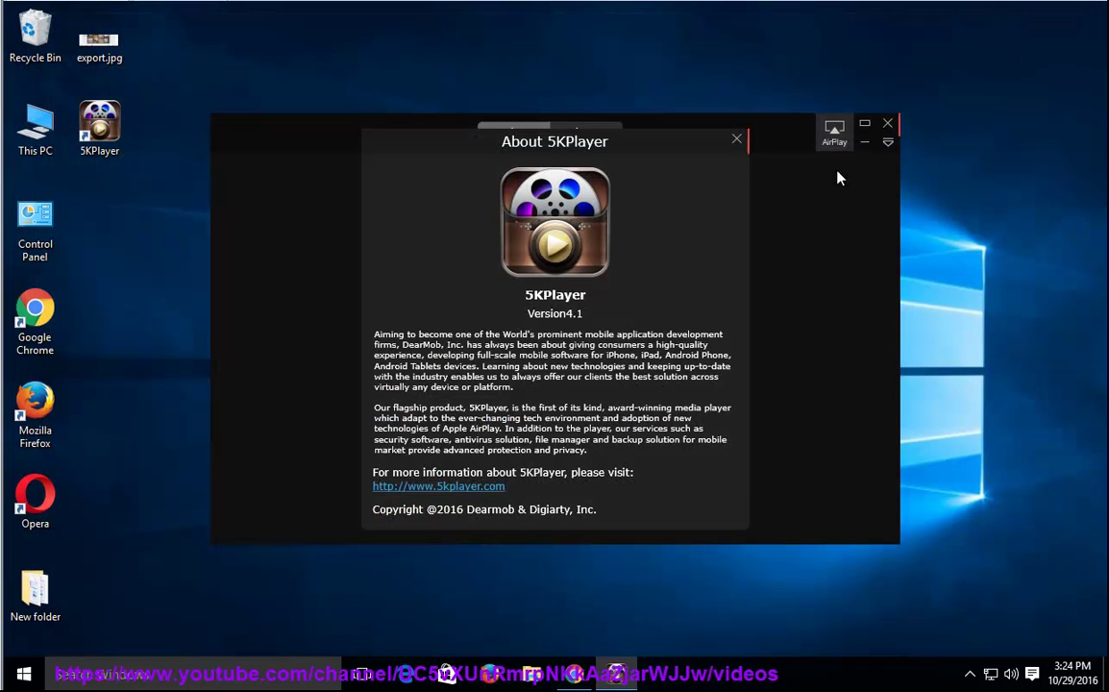
{"action": "left_click", "coordinate": [735, 141]}
{"action": "left_click", "coordinate": [969, 676]}
{"action": "right_click", "coordinate": [971, 638]}
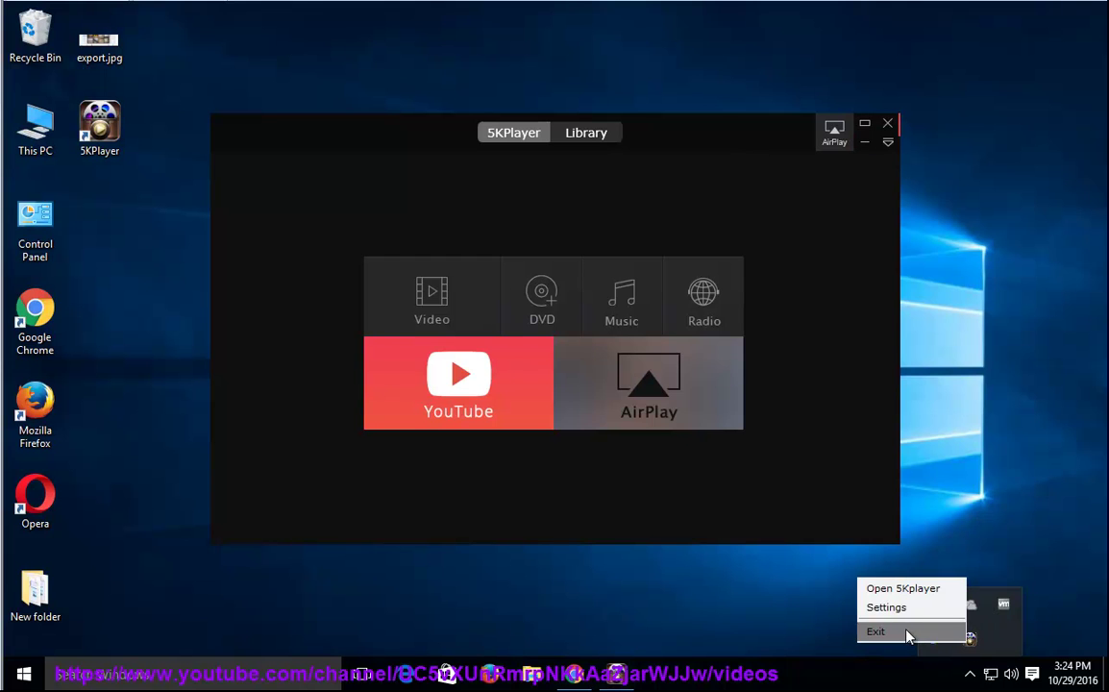
{"action": "left_click", "coordinate": [875, 631]}
Check the running processes in Task Manager for leftover 5KPlayer entries, then minimize it
{"action": "right_click", "coordinate": [659, 665]}
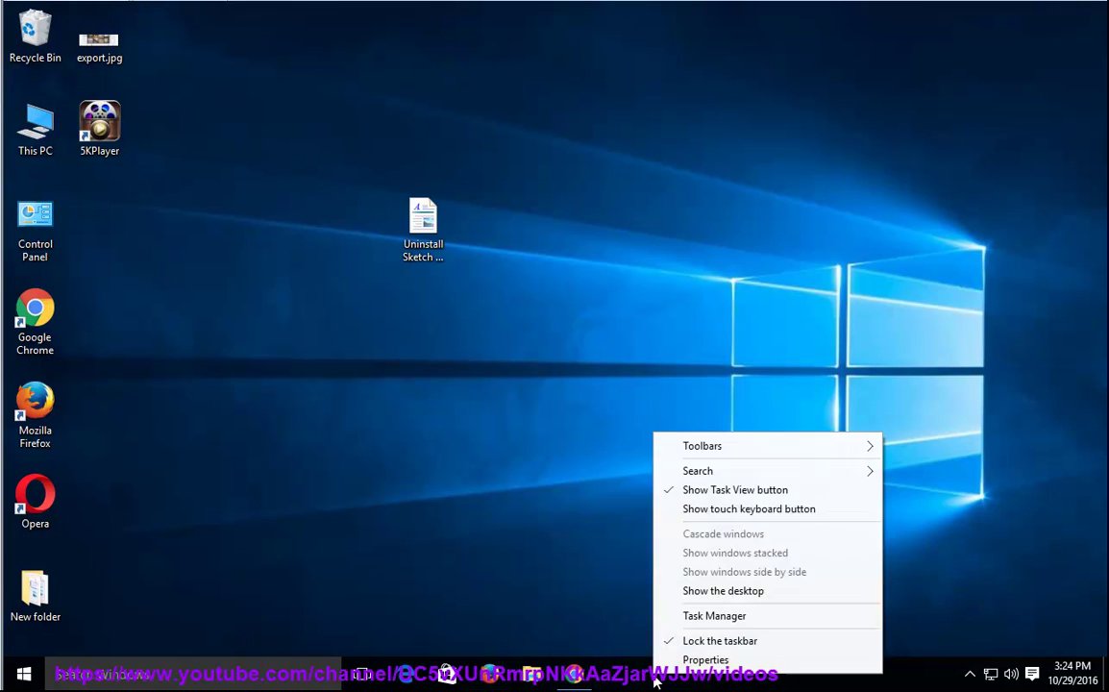
{"action": "left_click", "coordinate": [775, 619]}
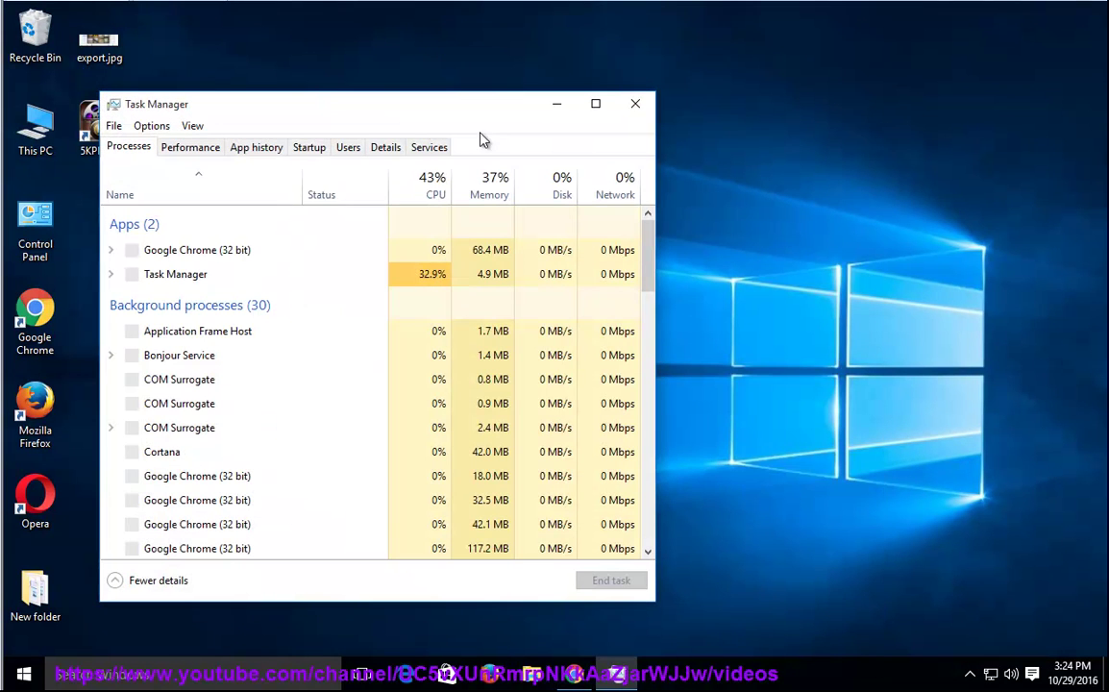
{"action": "left_click", "coordinate": [202, 381]}
{"action": "left_click_drag", "start_coordinate": [289, 113], "coordinate": [536, 114]}
{"action": "left_click", "coordinate": [488, 478]}
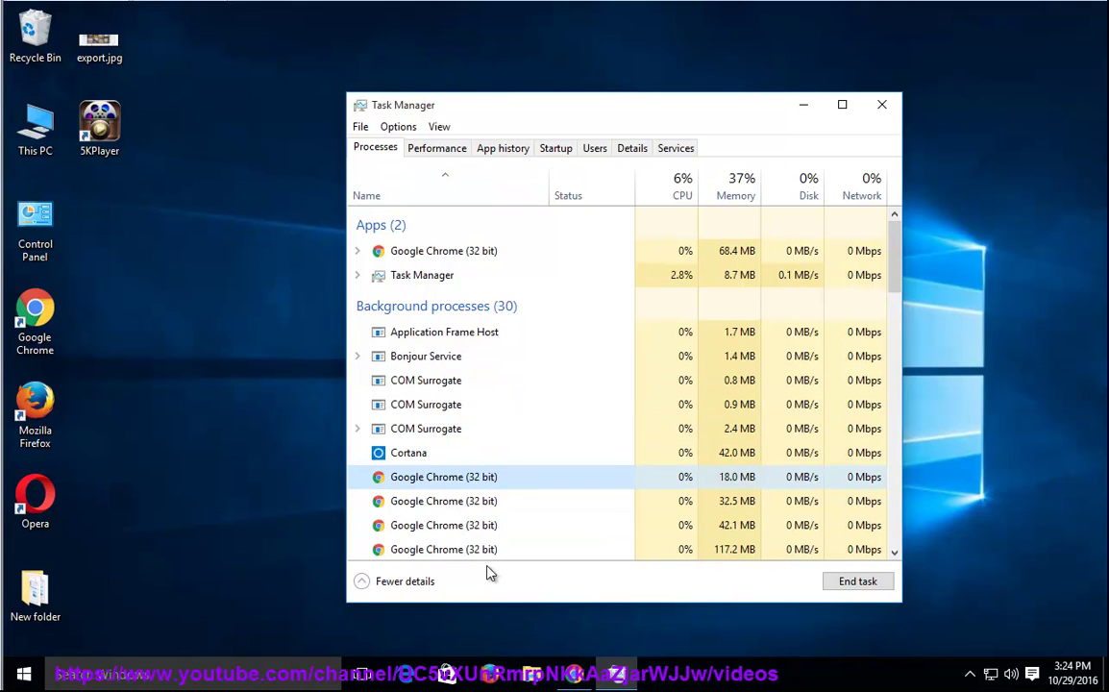
{"action": "scroll", "coordinate": [501, 462], "scroll_direction": "down", "scroll_amount": 2}
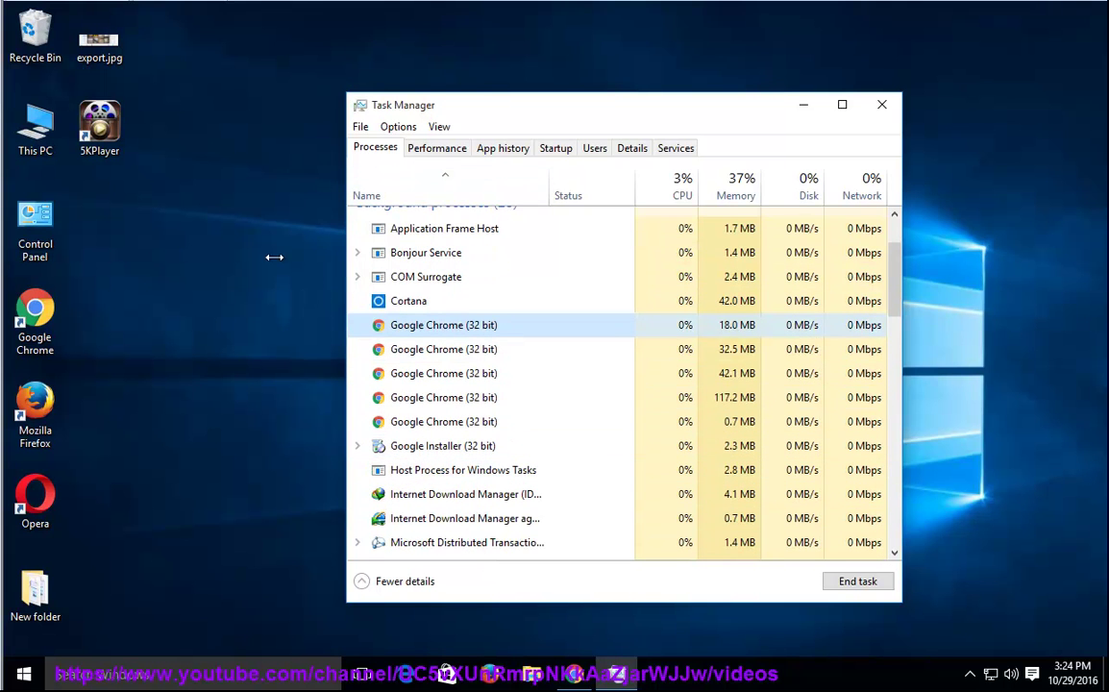
{"action": "left_click", "coordinate": [804, 104]}
Open the file location of the 5KPlayer desktop shortcut and copy the folder name DearMob from its path
{"action": "right_click", "coordinate": [109, 132]}
{"action": "left_click", "coordinate": [243, 169]}
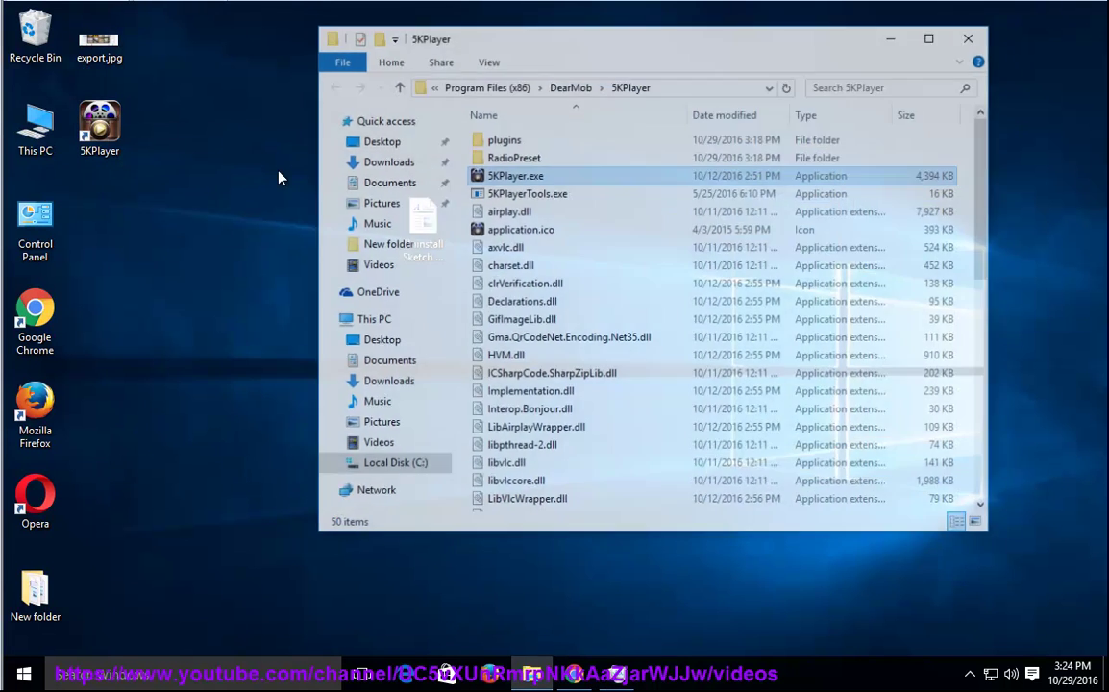
{"action": "left_click", "coordinate": [614, 88]}
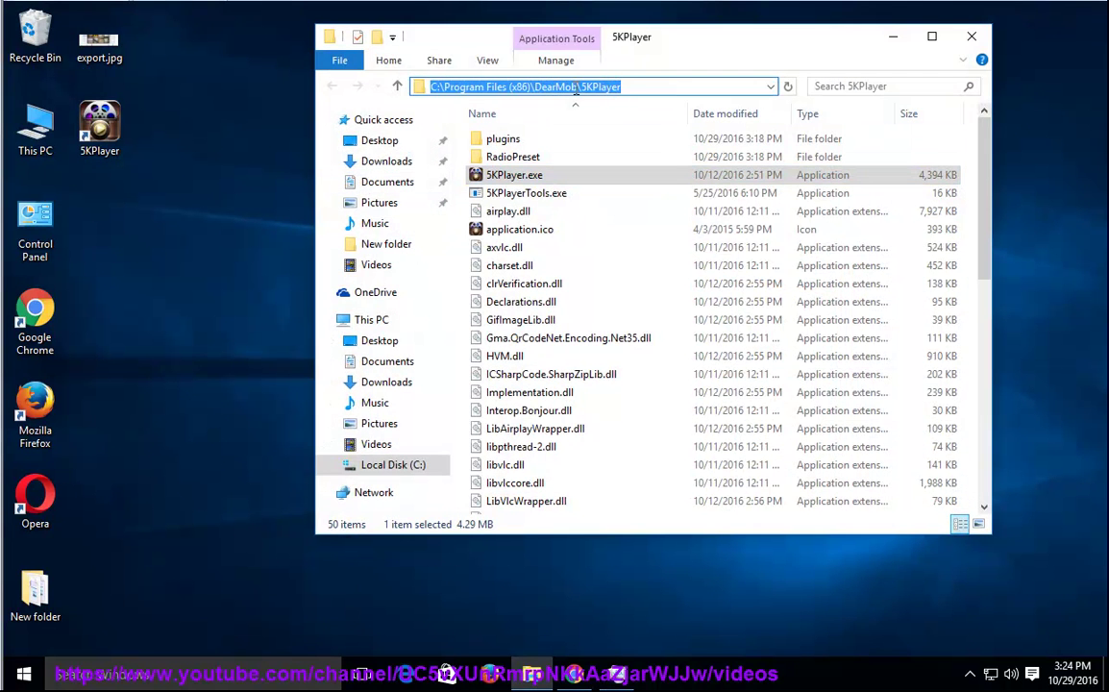
{"action": "left_click_drag", "start_coordinate": [578, 88], "coordinate": [557, 88]}
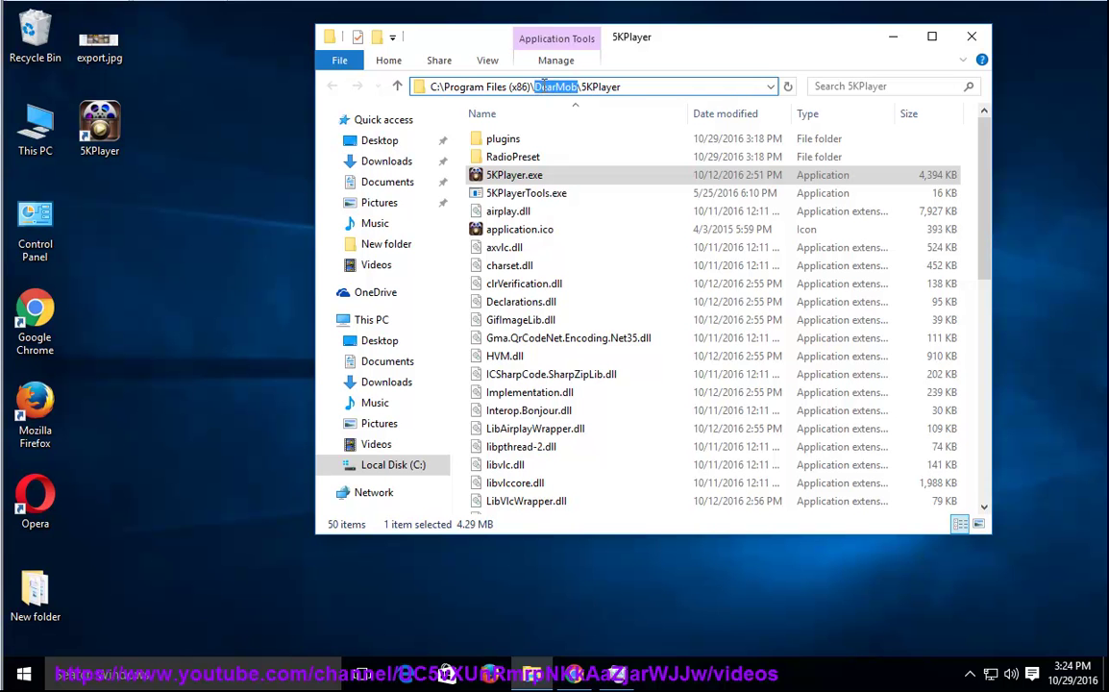
{"action": "right_click", "coordinate": [544, 86]}
{"action": "left_click", "coordinate": [558, 140]}
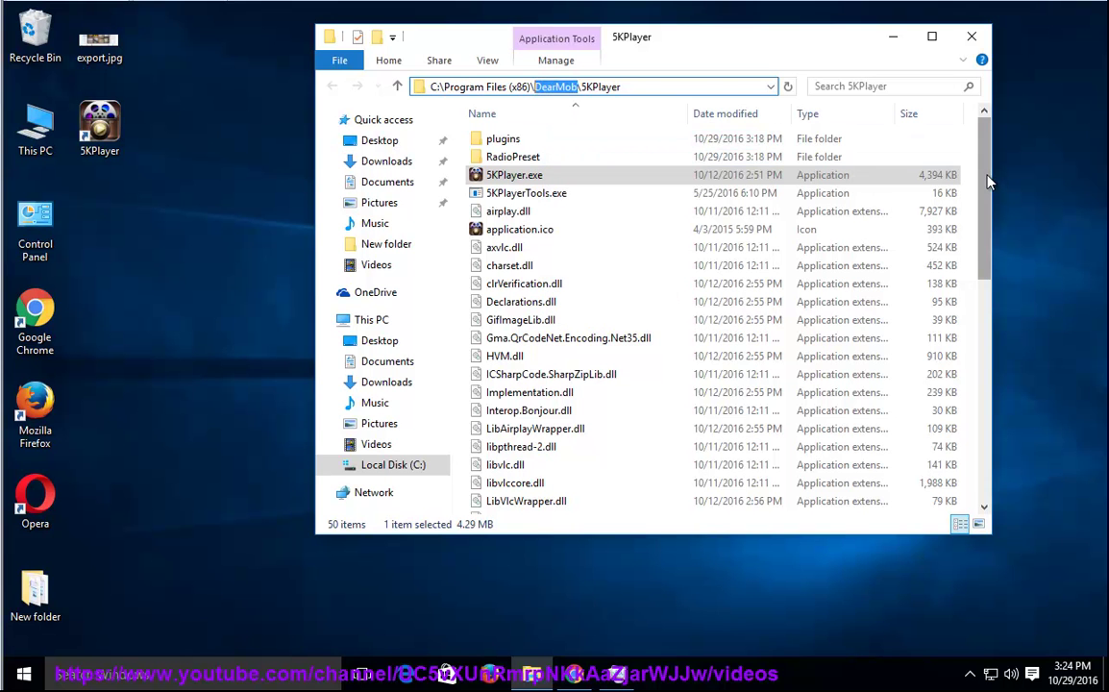
Run unins000.exe from the 5KPlayer folder as administrator, allow the changes and confirm the removal of 5KPlayer
{"action": "left_click_drag", "start_coordinate": [990, 183], "coordinate": [999, 404]}
{"action": "left_click", "coordinate": [486, 435]}
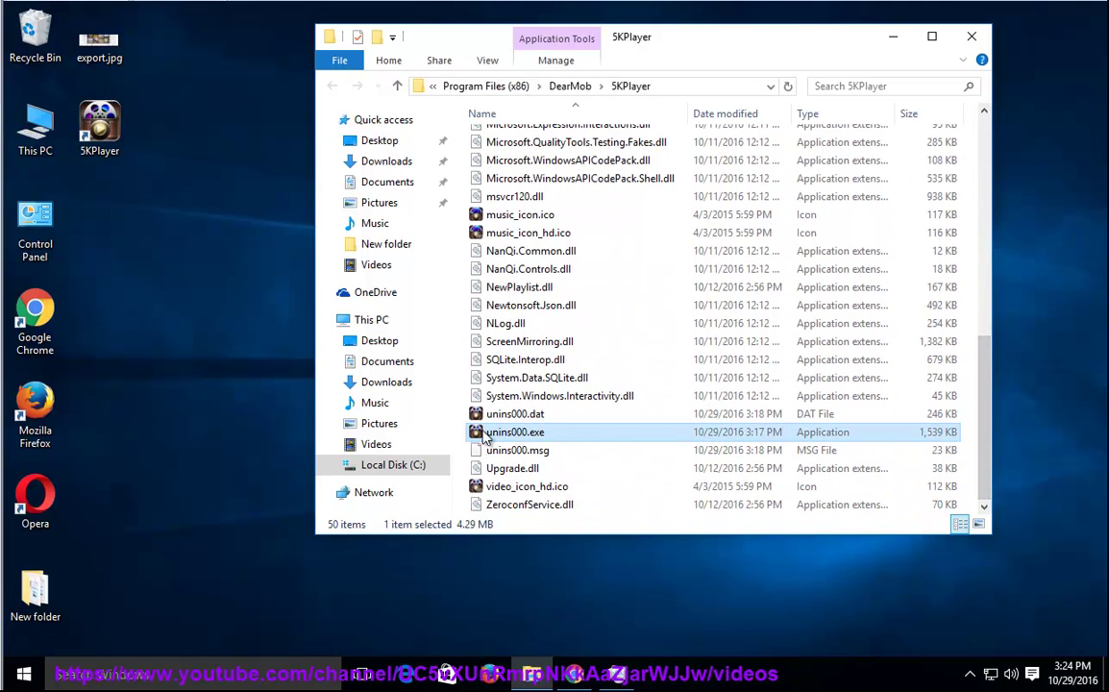
{"action": "right_click", "coordinate": [545, 433]}
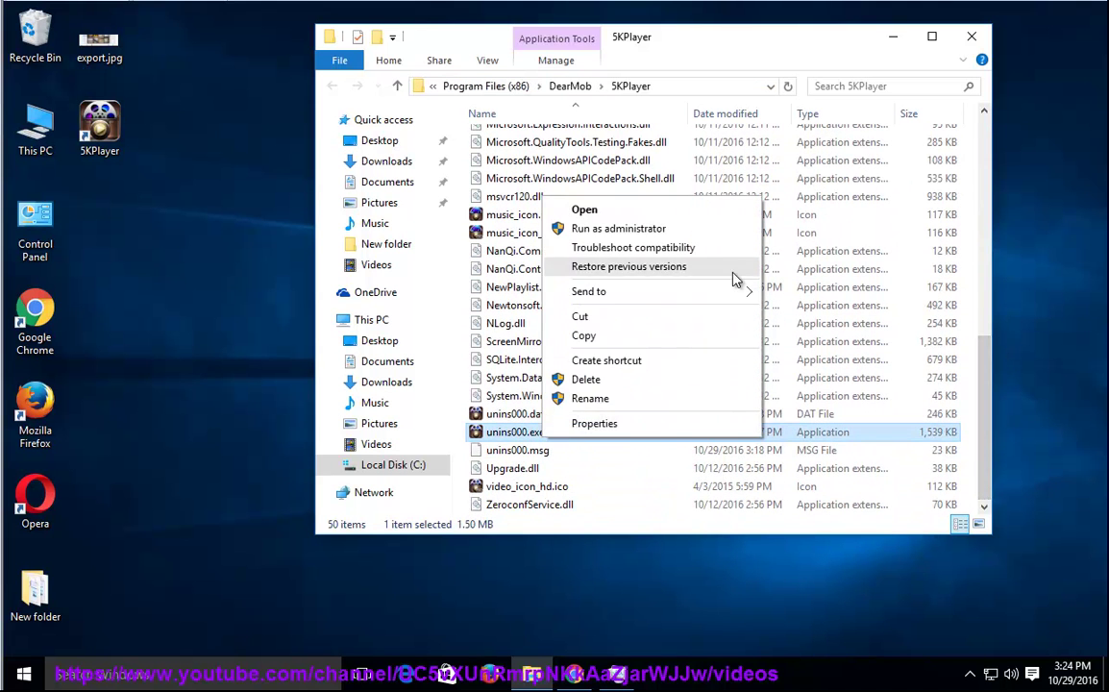
{"action": "left_click", "coordinate": [715, 231]}
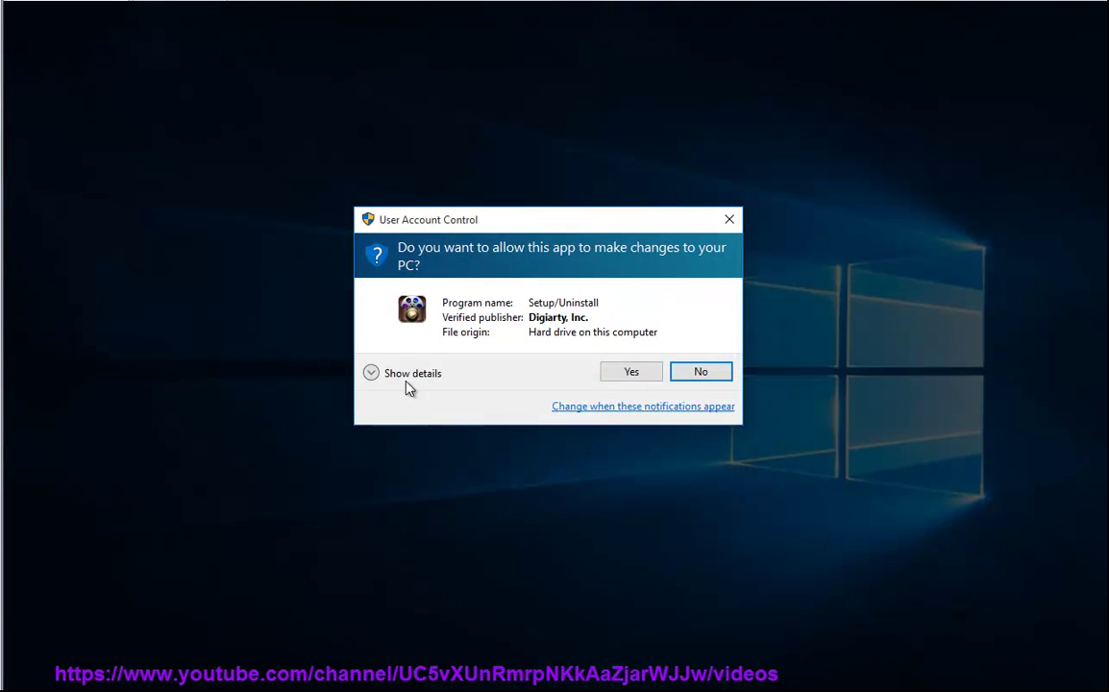
{"action": "left_click", "coordinate": [405, 383]}
{"action": "left_click", "coordinate": [629, 413]}
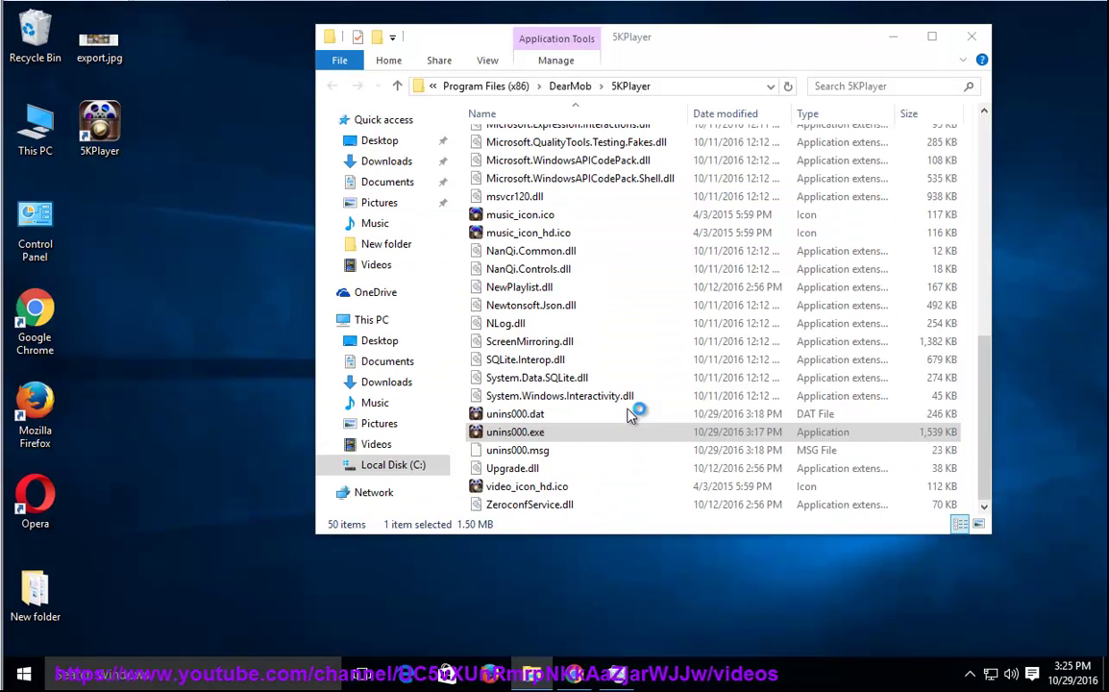
{"action": "left_click", "coordinate": [641, 396]}
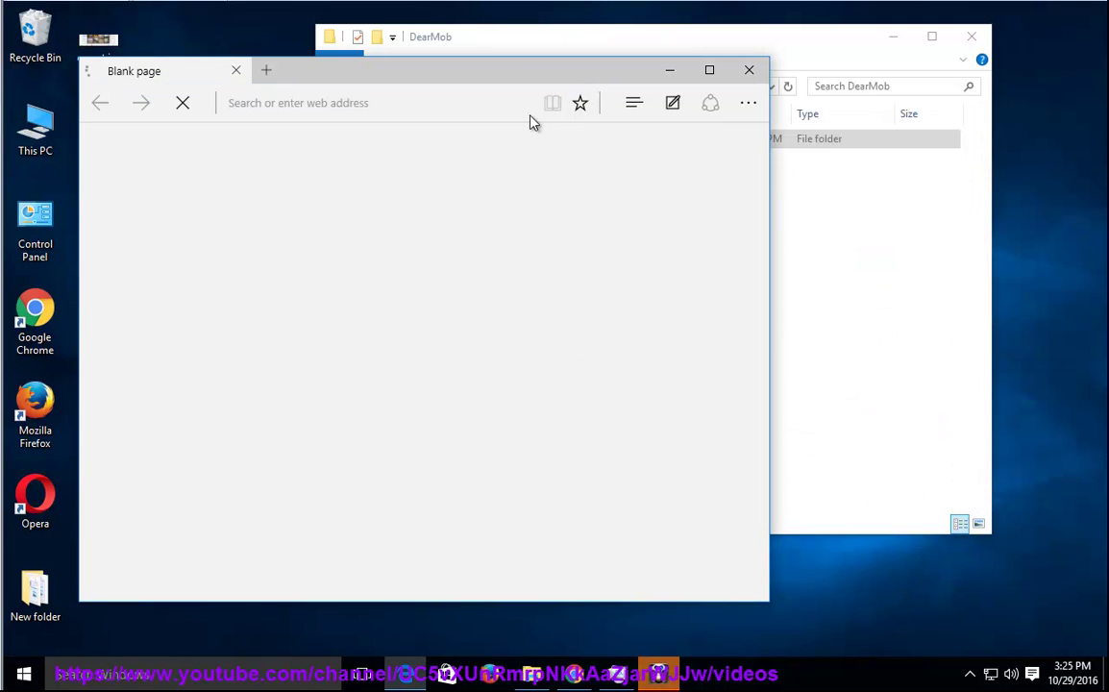
Acknowledge the uninstaller's completion message and close the DearMob folder and the 5KPlayer uninstall web page
{"action": "left_click", "coordinate": [829, 60]}
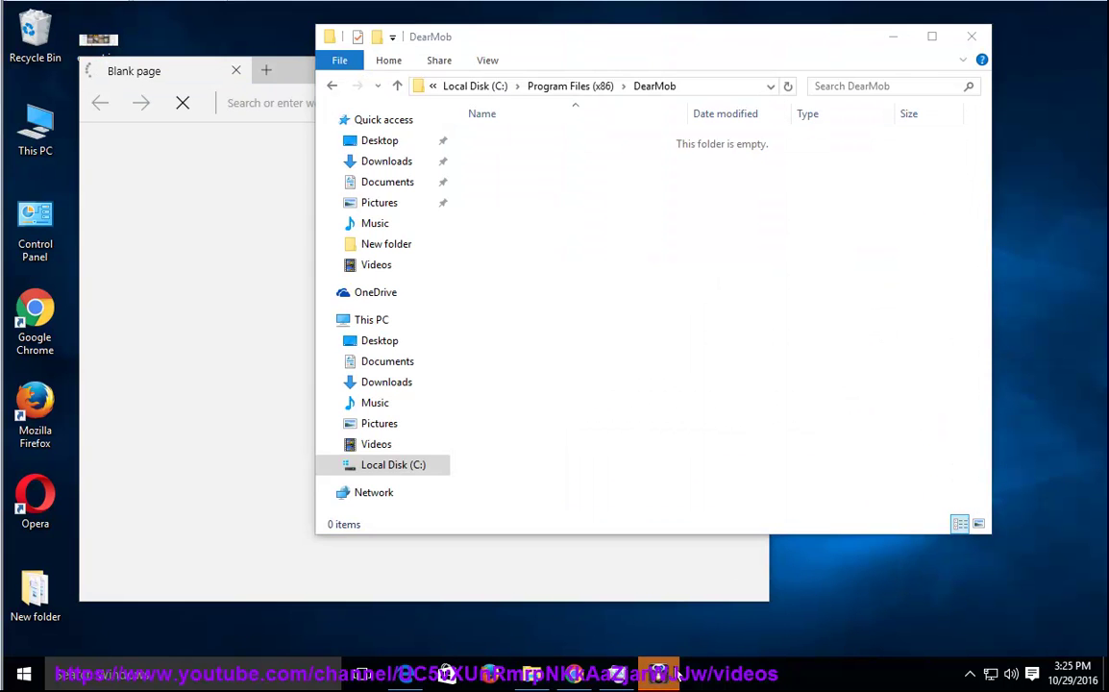
{"action": "left_click", "coordinate": [685, 397]}
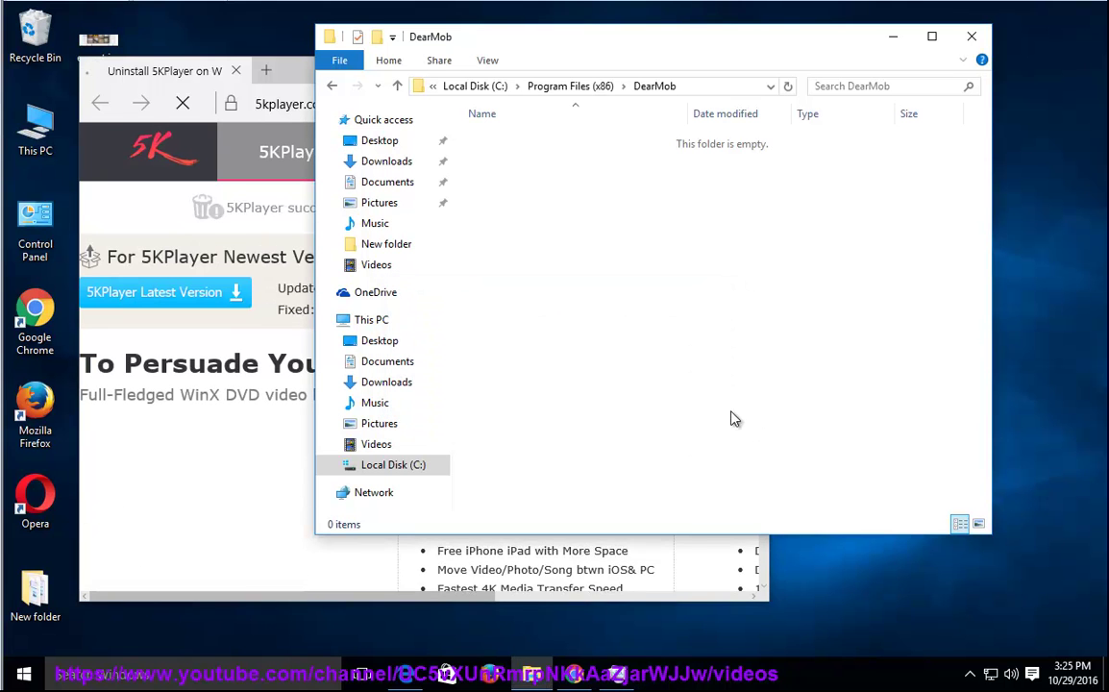
{"action": "left_click", "coordinate": [973, 37]}
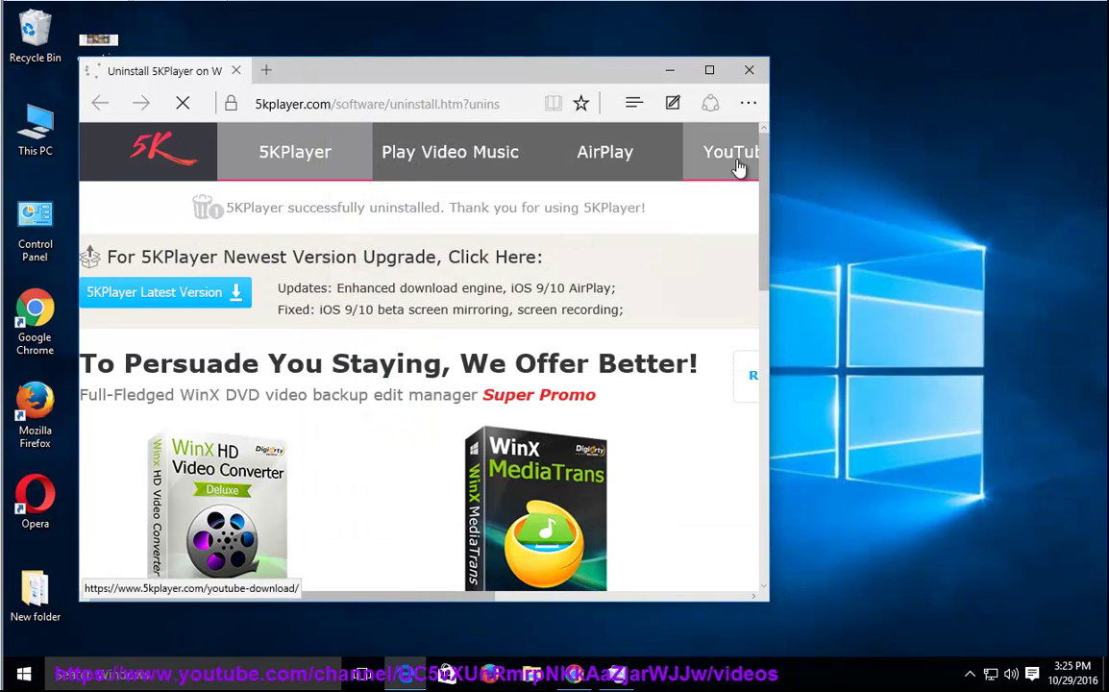
{"action": "left_click", "coordinate": [749, 69]}
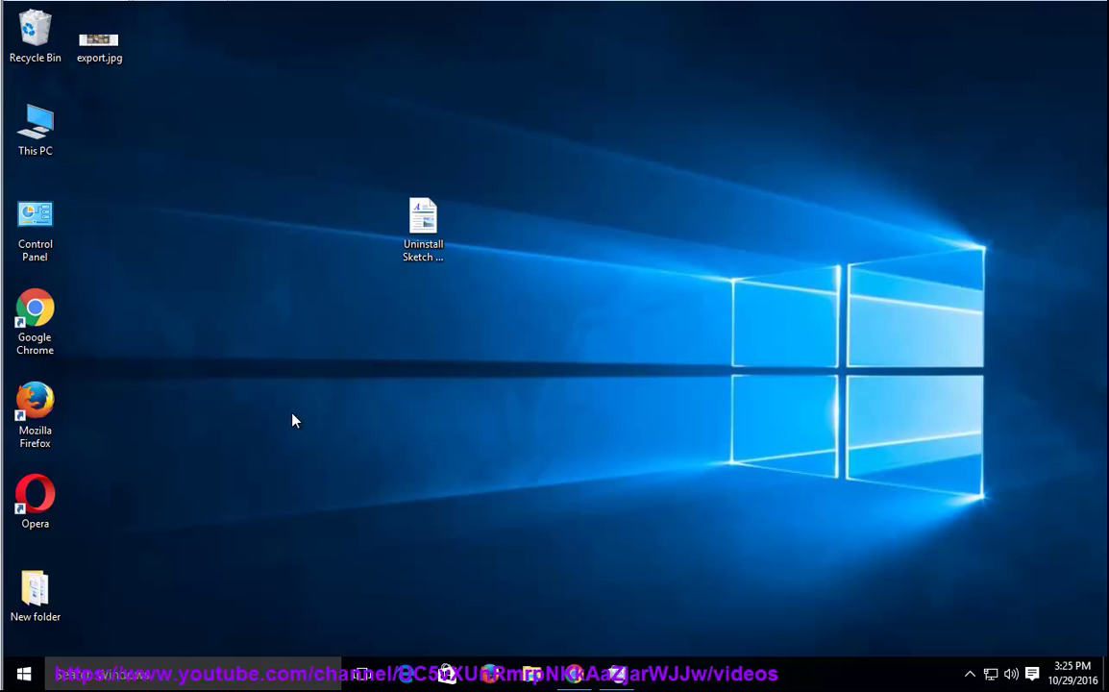
{"action": "left_click", "coordinate": [24, 673]}
{"action": "left_click", "coordinate": [46, 607]}
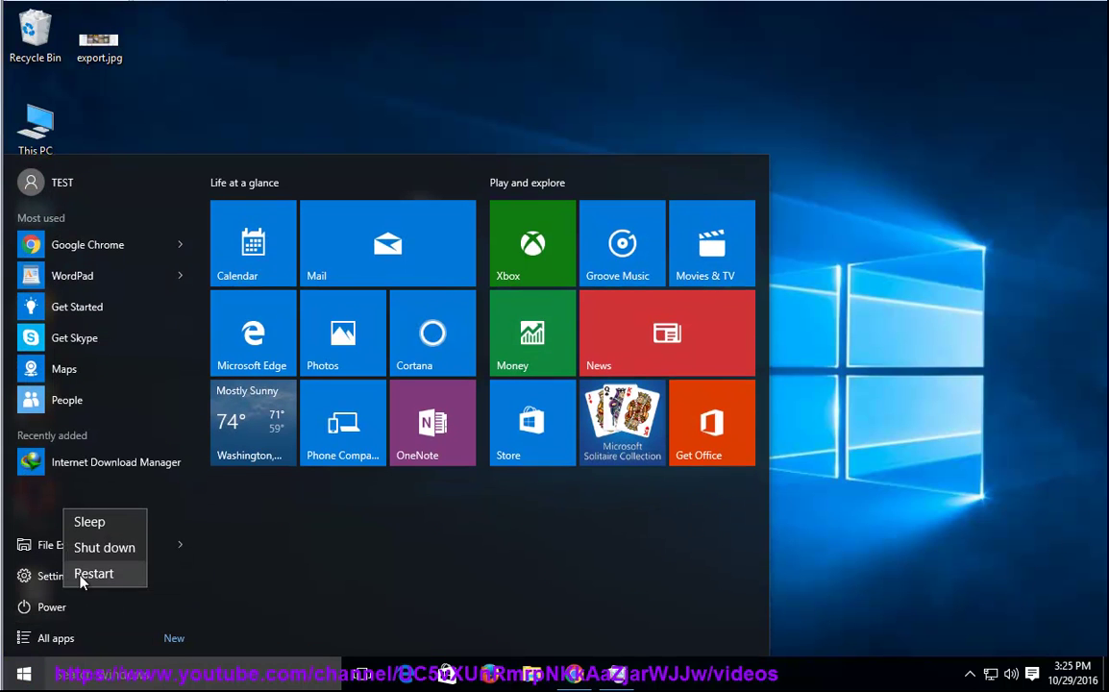
{"action": "key", "text": "Escape"}
{"action": "right_click", "coordinate": [248, 295]}
{"action": "left_click", "coordinate": [290, 346]}
In This PC, set the folder options to show hidden files, folders, and drives, and search for DearMob
{"action": "double_click", "coordinate": [35, 125]}
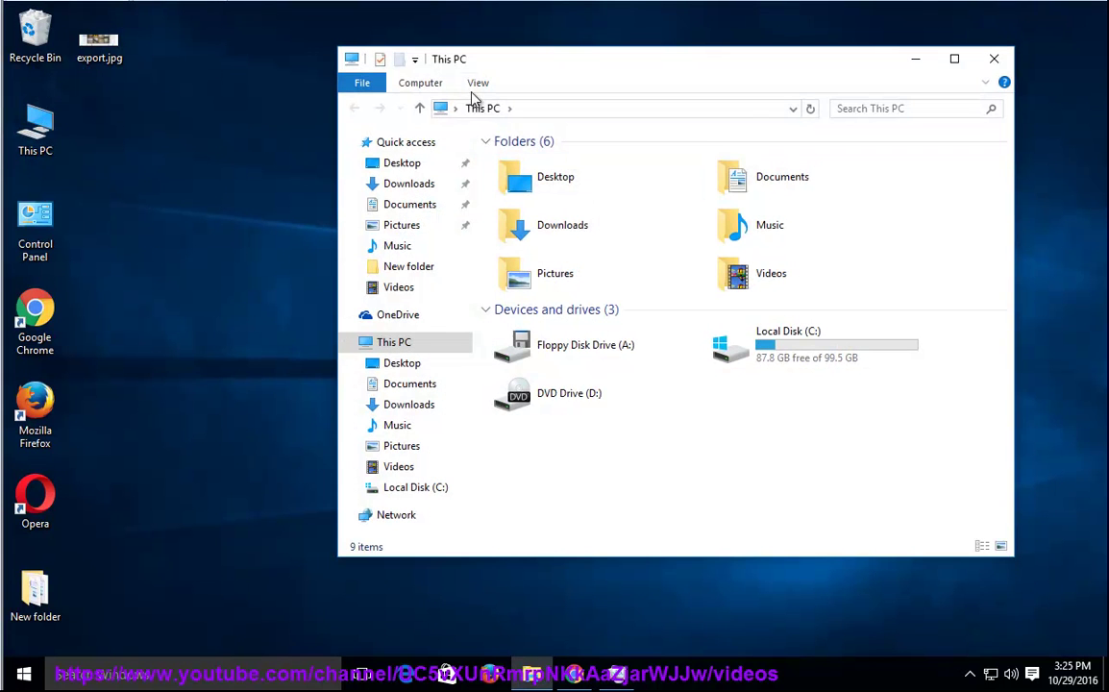
{"action": "left_click", "coordinate": [479, 83]}
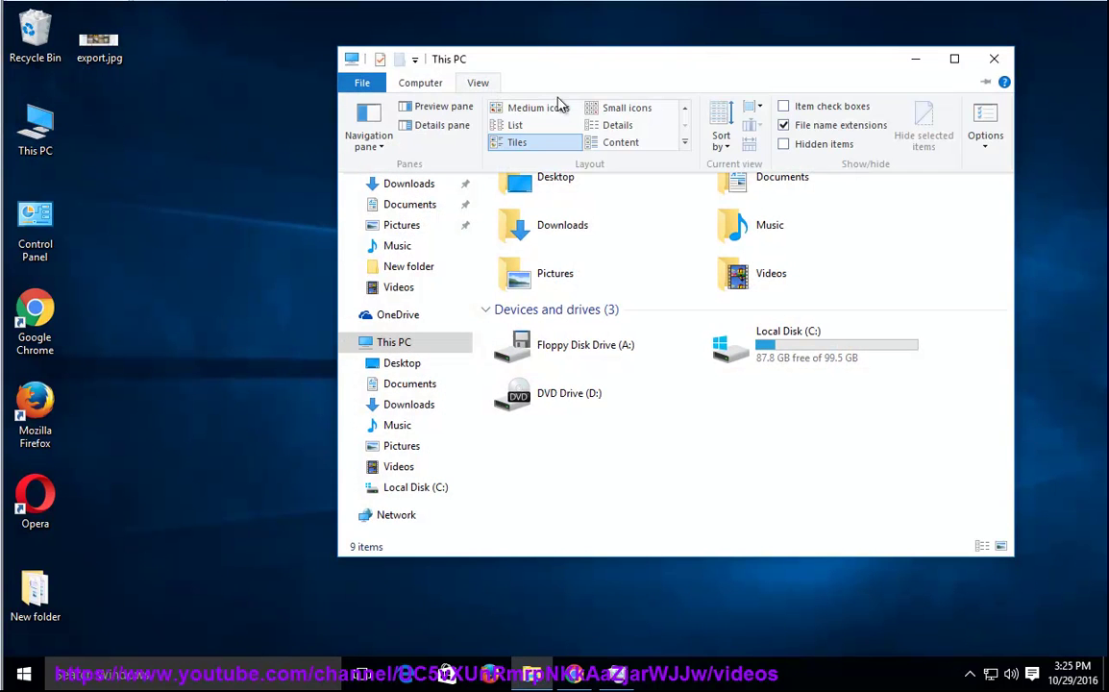
{"action": "left_click", "coordinate": [985, 120]}
{"action": "left_click", "coordinate": [422, 182]}
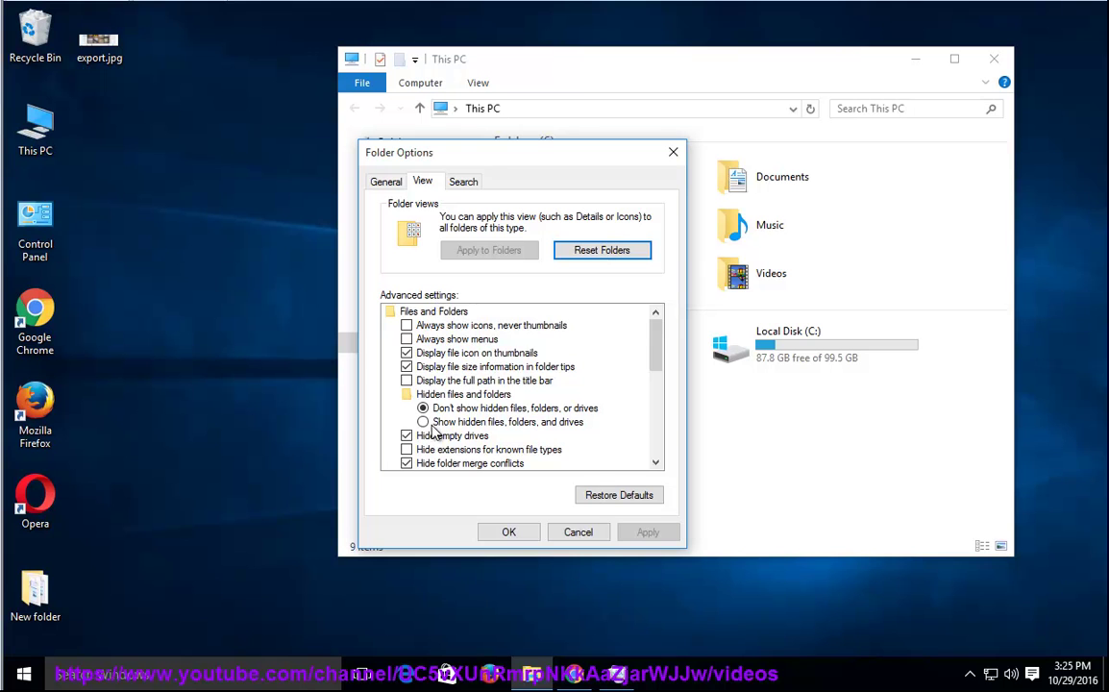
{"action": "left_click", "coordinate": [561, 423]}
{"action": "left_click", "coordinate": [509, 532]}
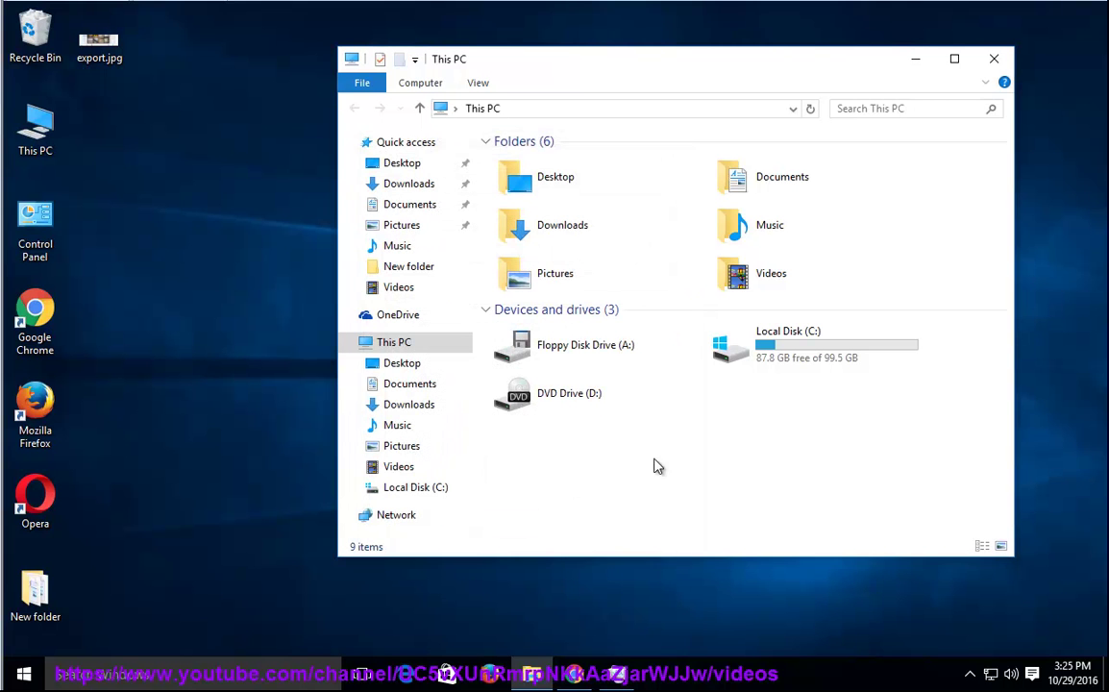
{"action": "right_click", "coordinate": [848, 109]}
{"action": "left_click", "coordinate": [860, 158]}
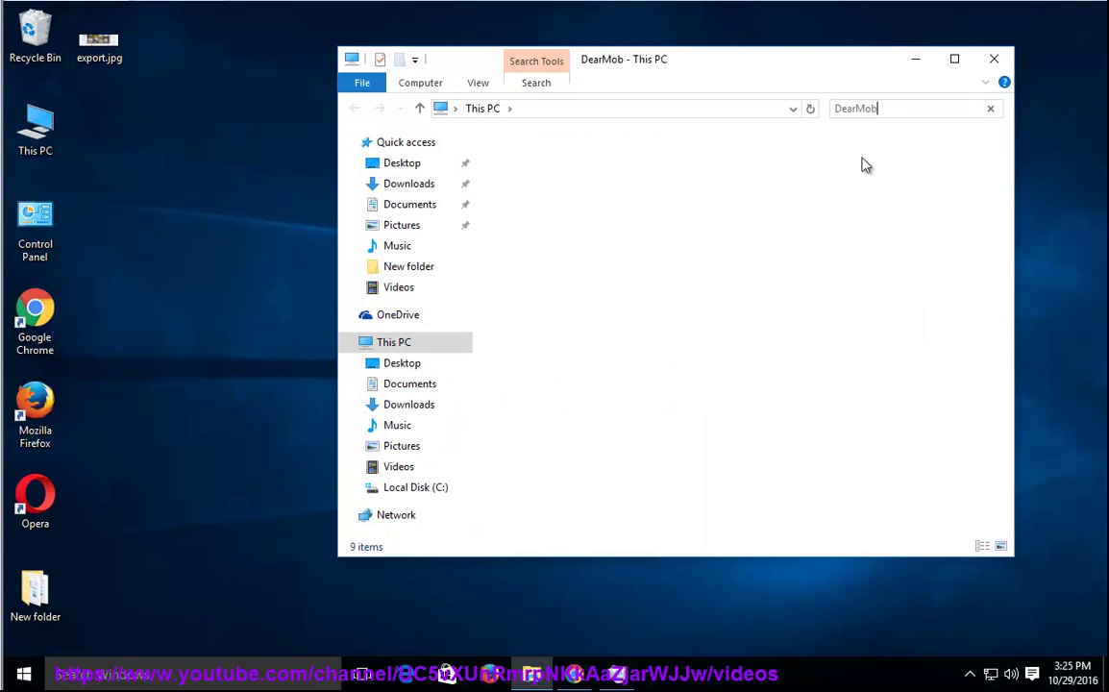
Launch the Registry Editor with the Run command REGEDIT and allow it to make changes
{"action": "key", "text": "super+r"}
{"action": "key", "text": "Down"}
{"action": "key", "text": "Down"}
{"action": "key", "text": "Down"}
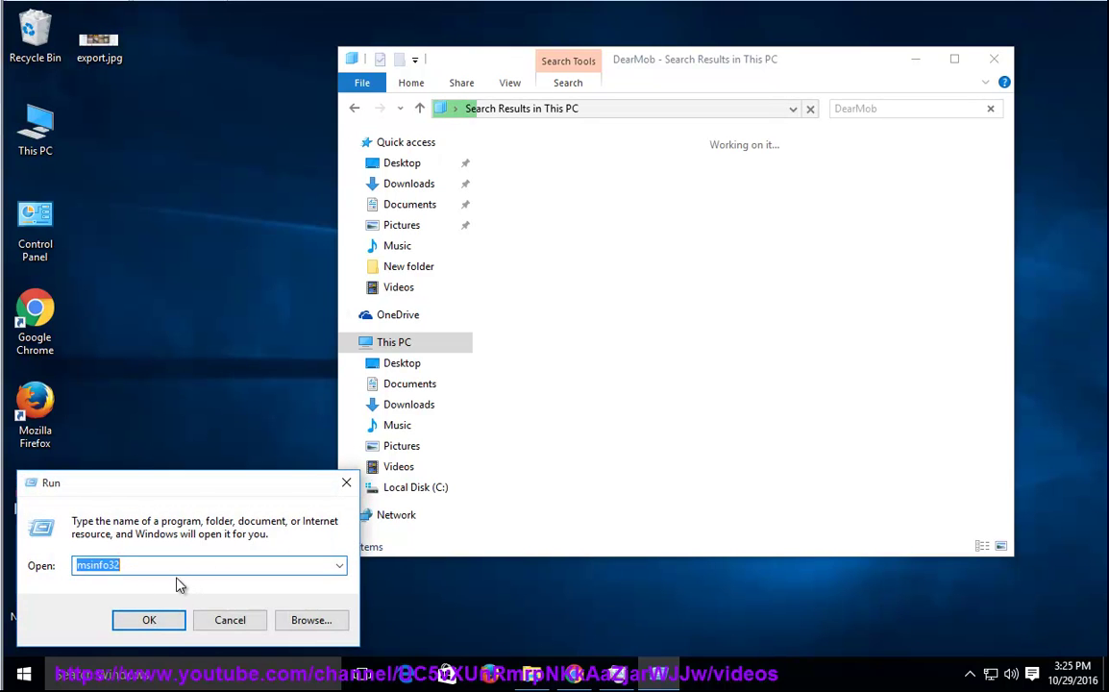
{"action": "type", "text": "REGEDIT"}
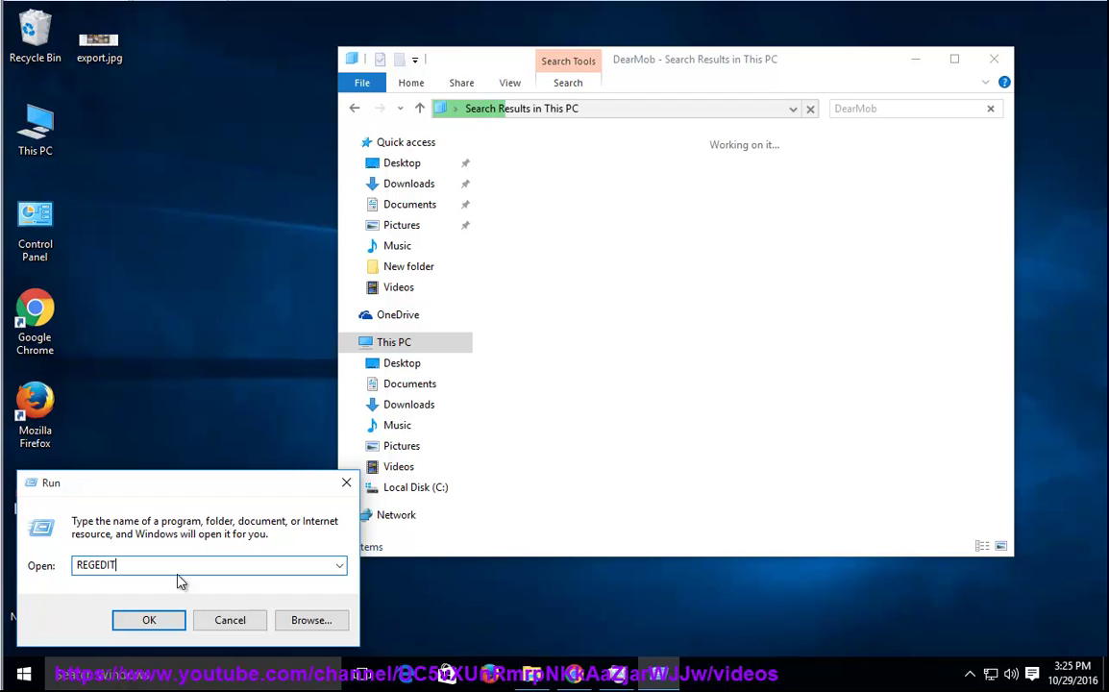
{"action": "key", "text": "Return"}
{"action": "key", "text": "alt+y"}
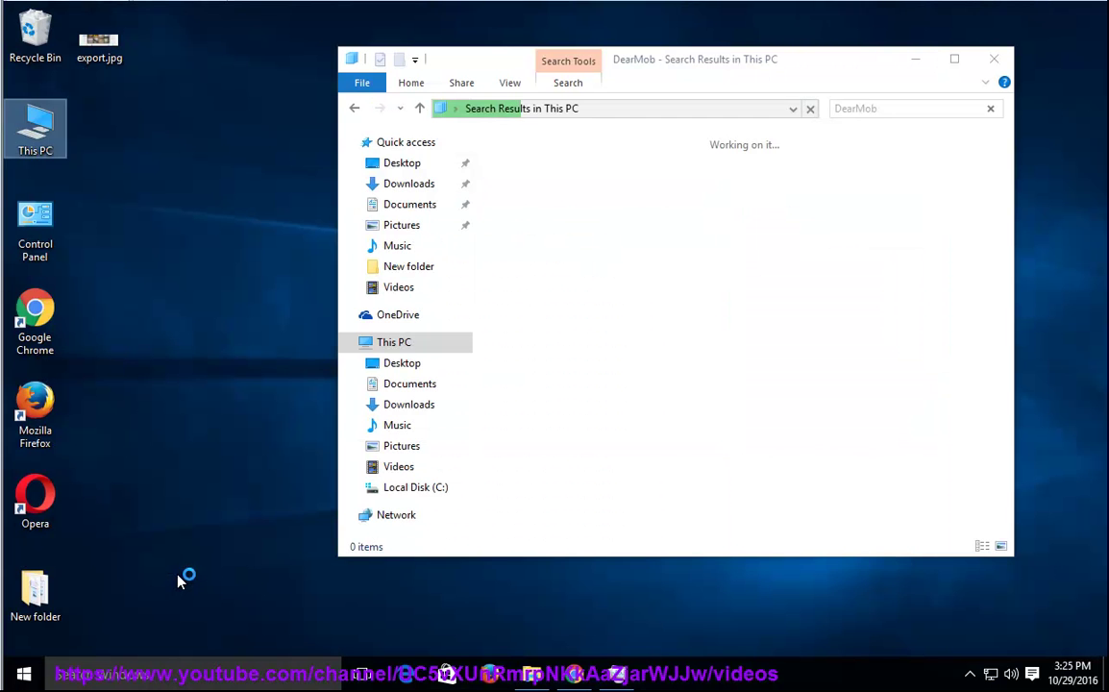
Search the registry for DearMob across keys, values and data, and move the file search window aside
{"action": "key", "text": "ctrl+f"}
{"action": "type", "text": "DearMob"}
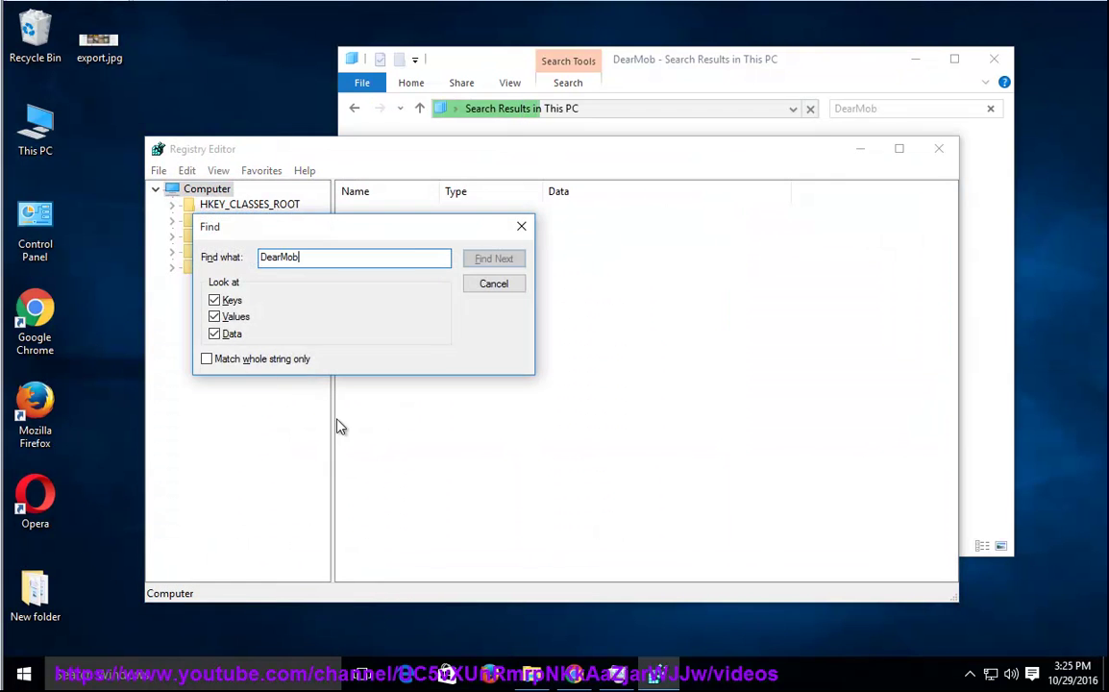
{"action": "left_click", "coordinate": [493, 259]}
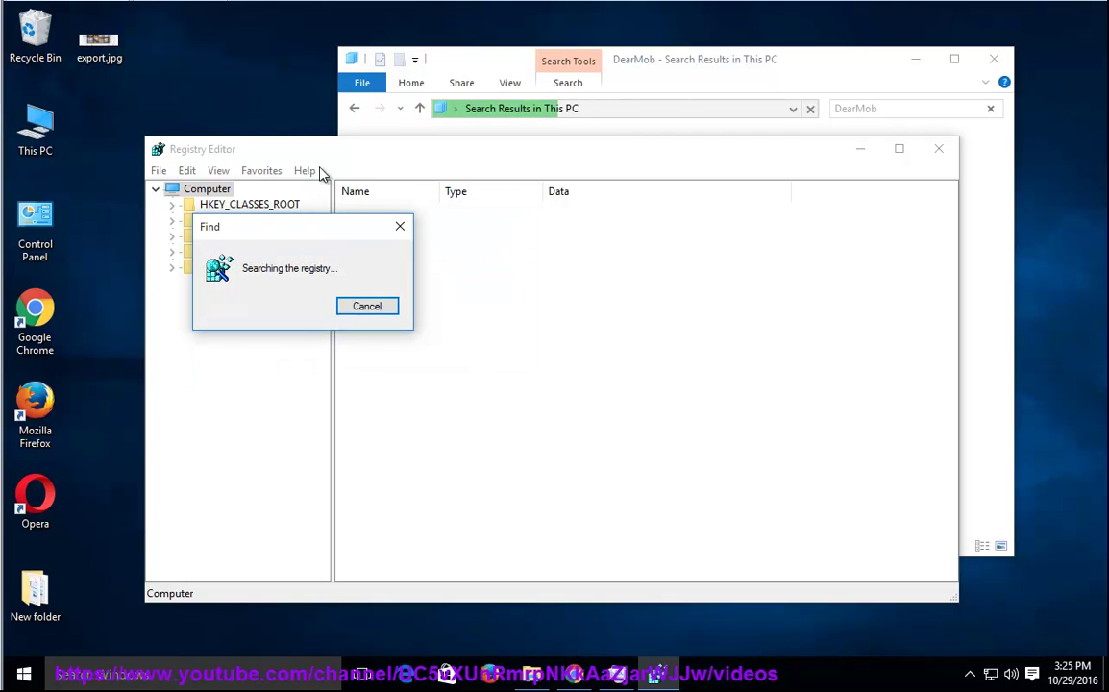
{"action": "left_click_drag", "start_coordinate": [661, 72], "coordinate": [745, 117]}
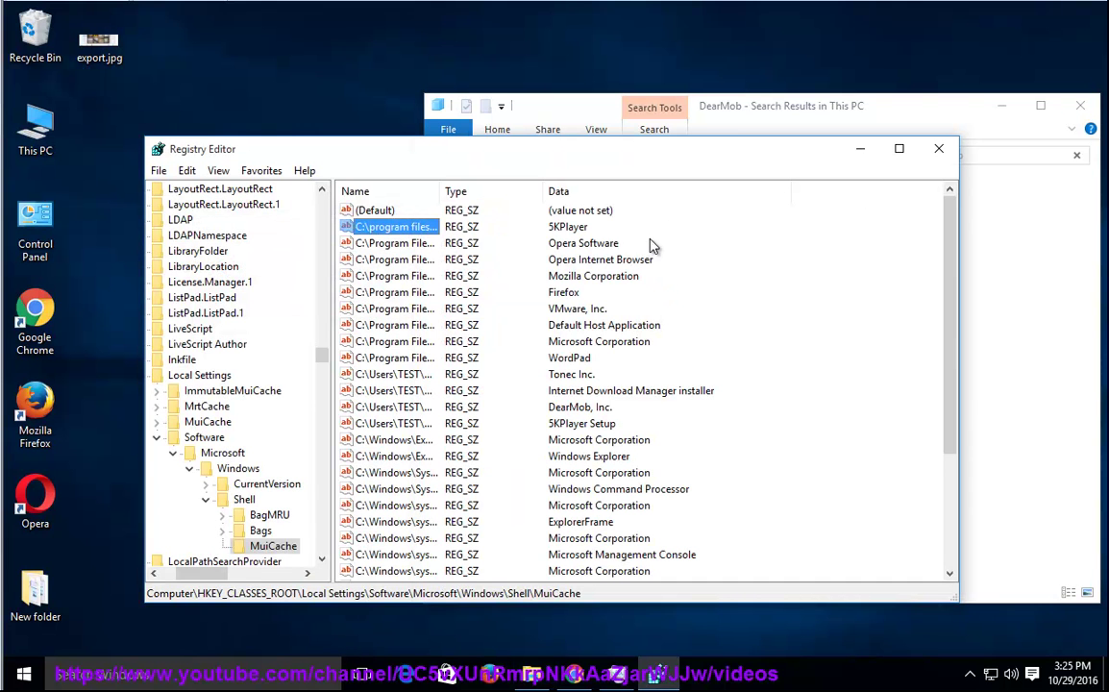
Delete the 5KPlayer, DearMob, Inc. and 5KPlayer Setup values from the MuiCache key, and search the registry for the next match
{"action": "key", "text": "Delete"}
{"action": "key", "text": "Return"}
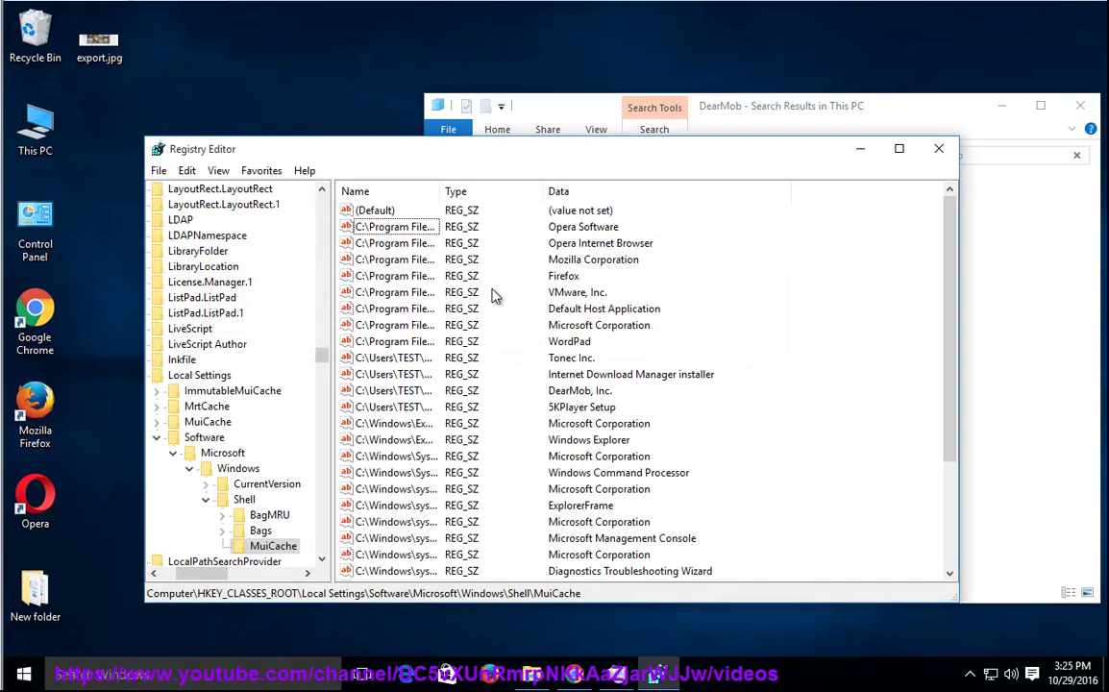
{"action": "left_click", "coordinate": [600, 392]}
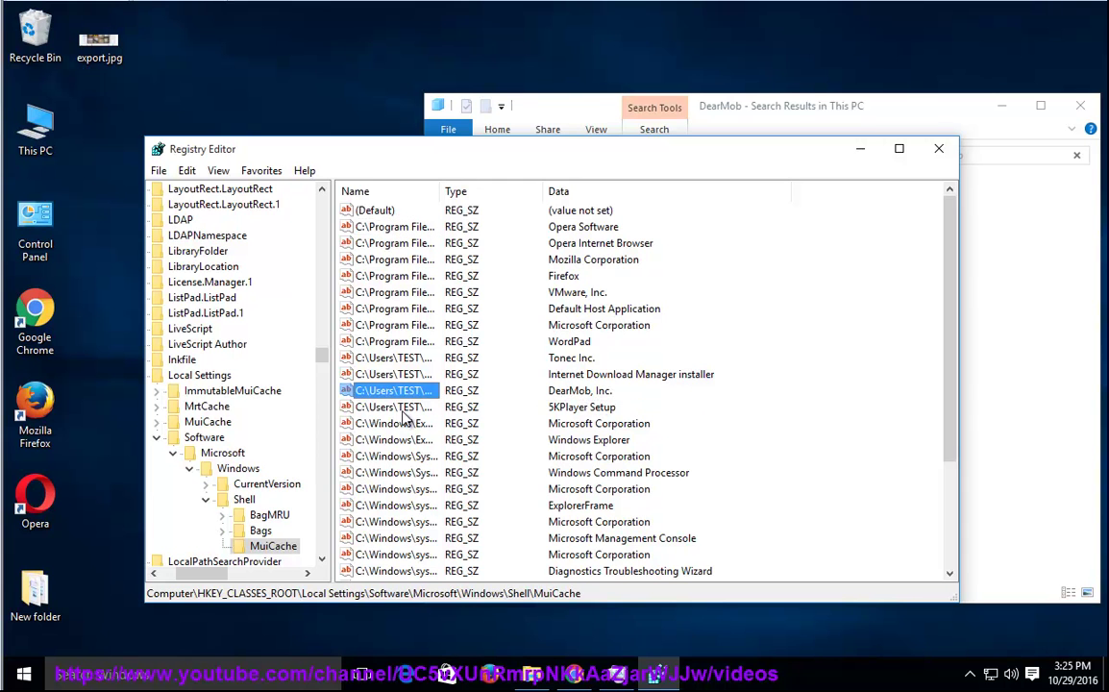
{"action": "left_click", "coordinate": [594, 405], "text": "shift"}
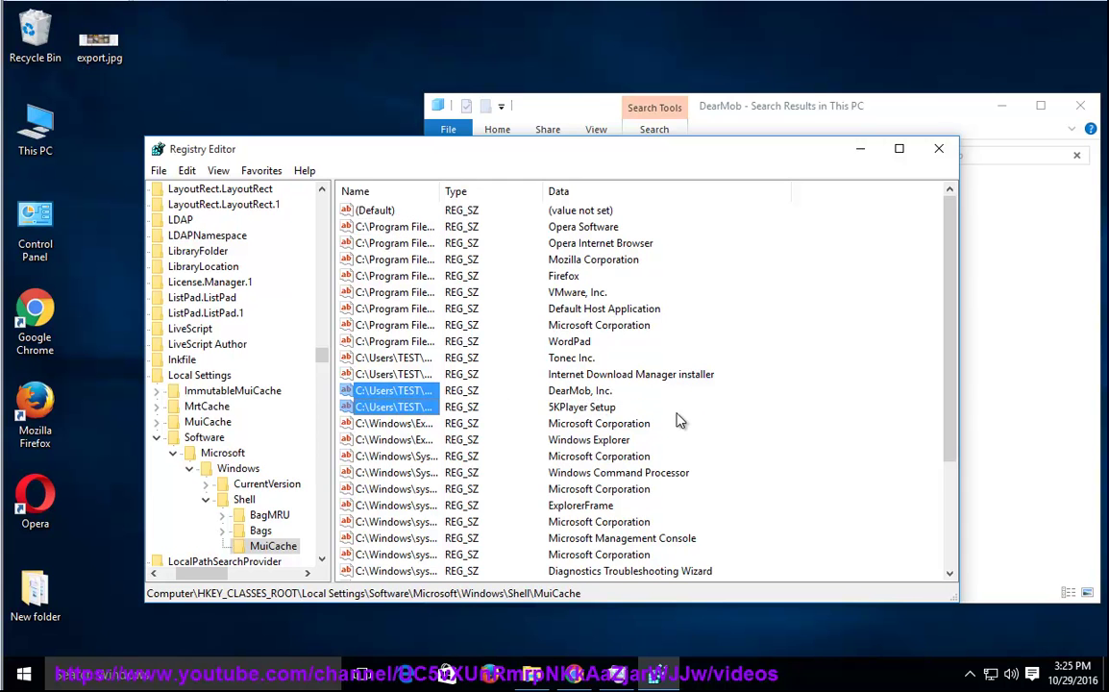
{"action": "key", "text": "Delete"}
{"action": "key", "text": "Return"}
{"action": "left_click", "coordinate": [187, 170]}
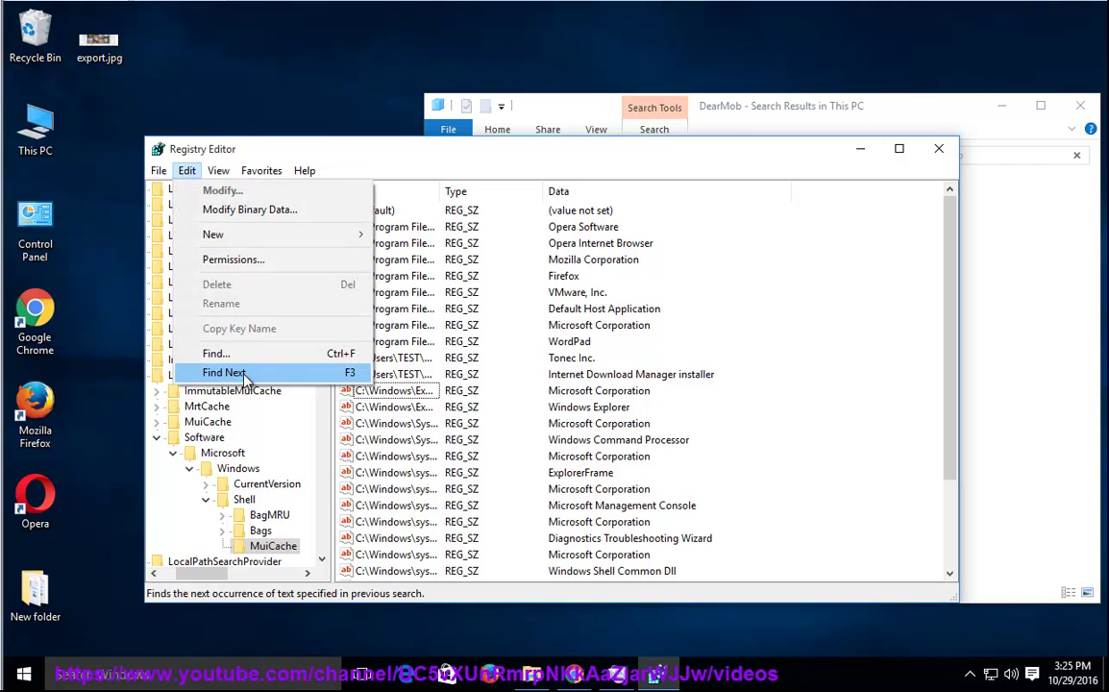
{"action": "left_click", "coordinate": [231, 373]}
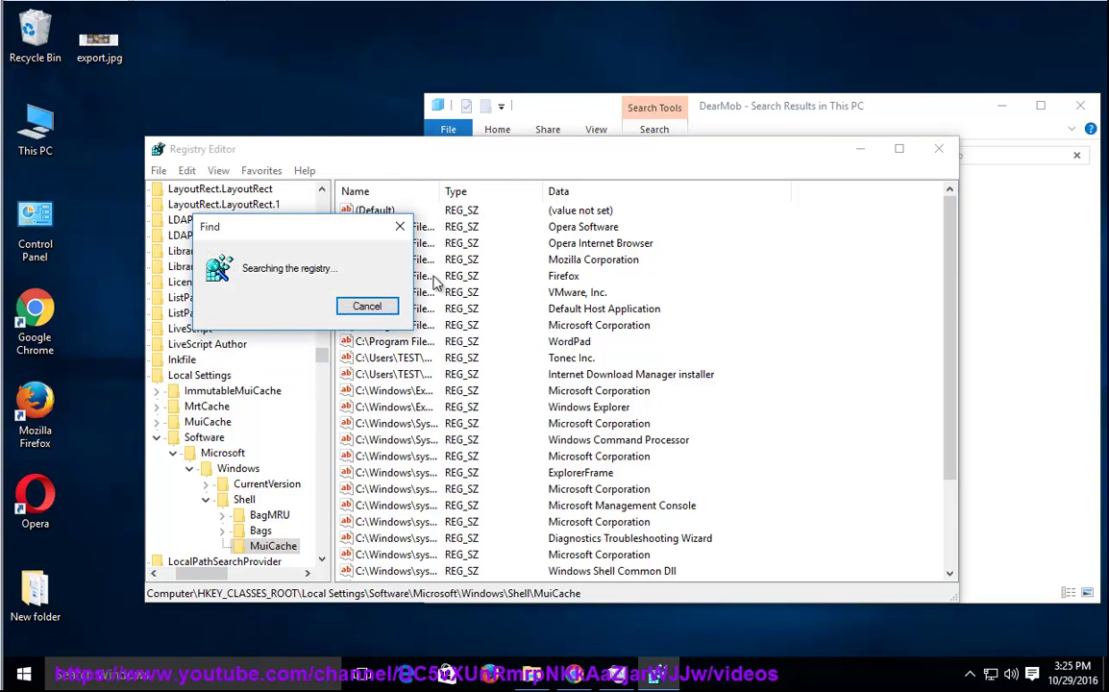
Switch to the Mac virtual machine and quit 5KPlayer
{"action": "key", "text": "alt+Tab"}
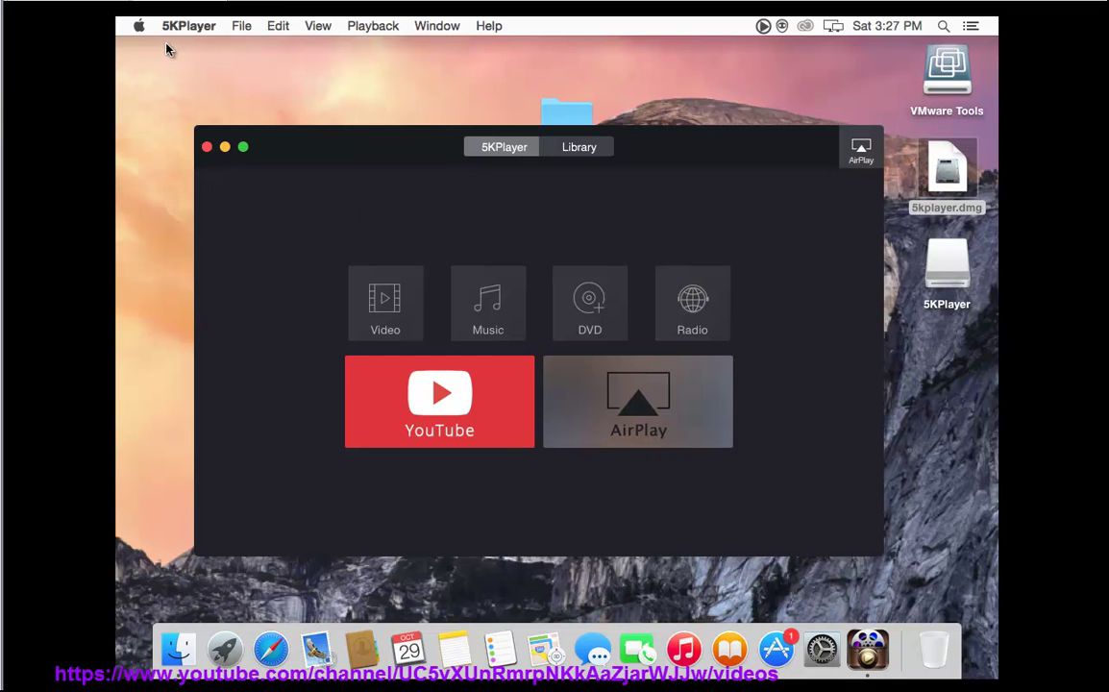
{"action": "left_click", "coordinate": [188, 26]}
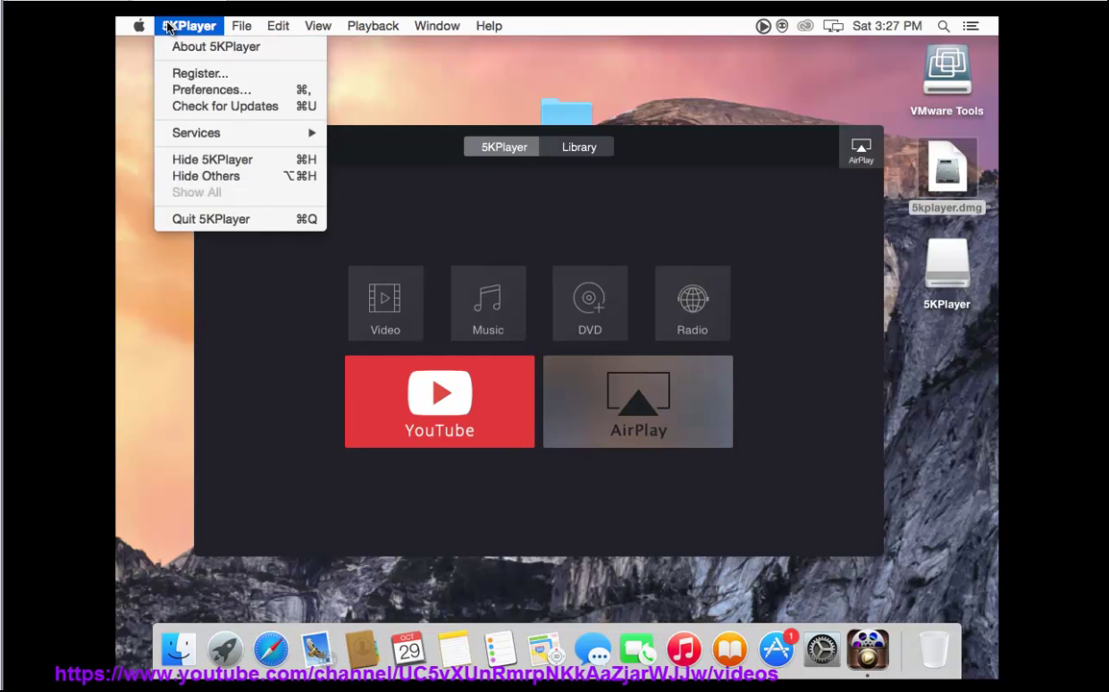
{"action": "left_click", "coordinate": [271, 228]}
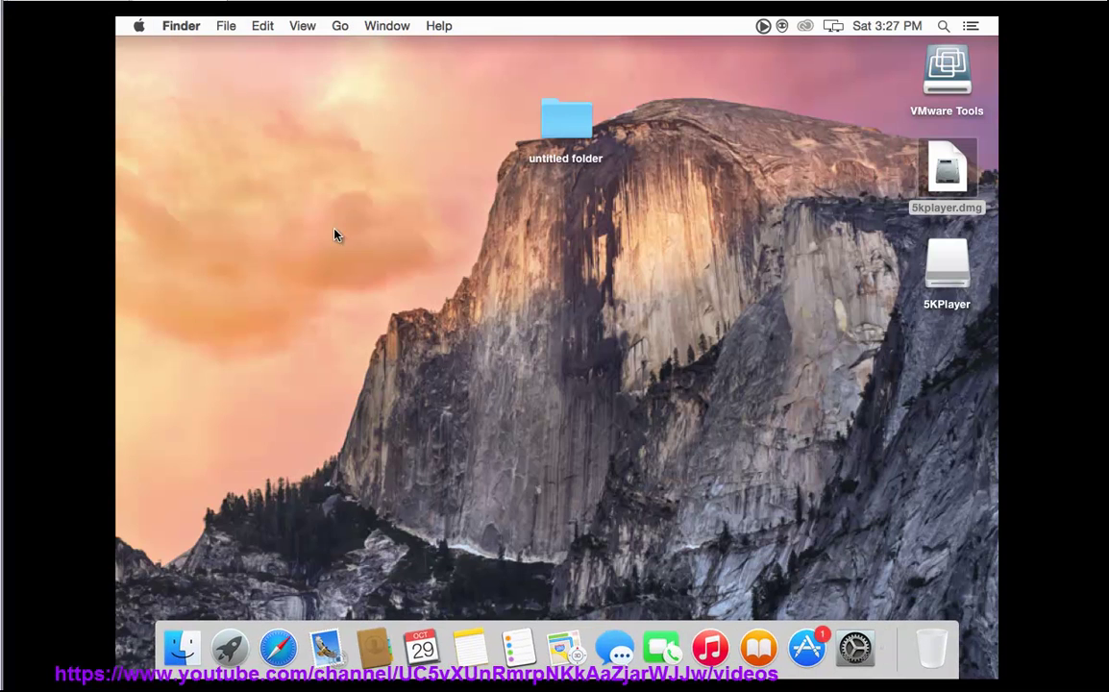
Try to move 5KPlayer from the Applications folder to the Trash, dismiss the alert and close the folder
{"action": "left_click", "coordinate": [341, 28]}
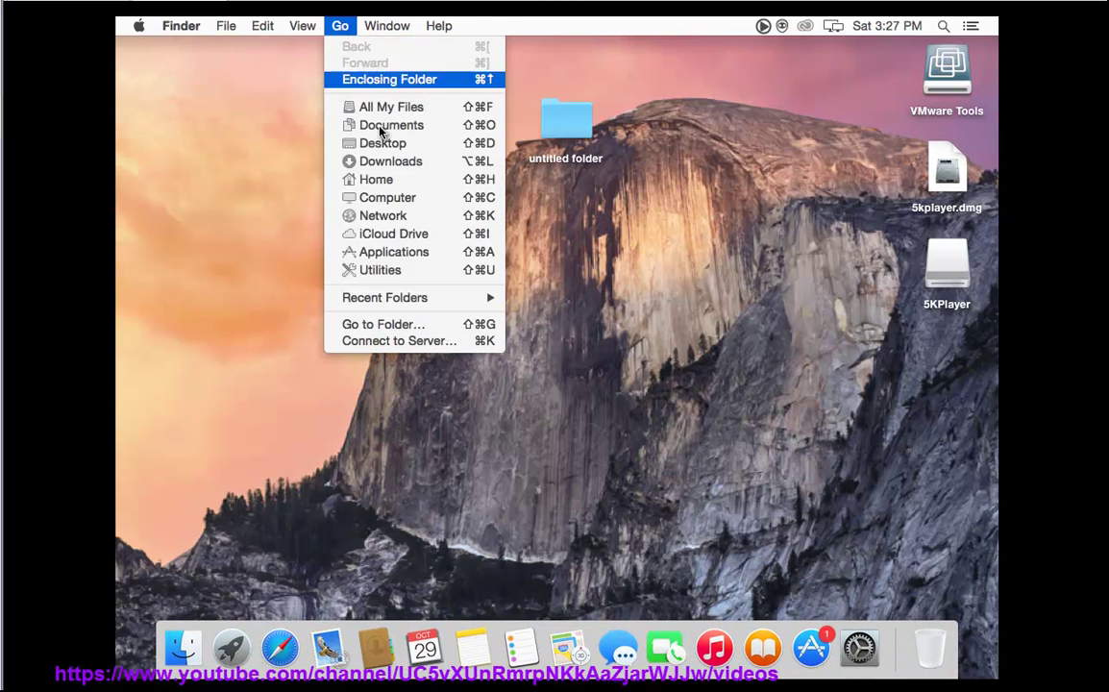
{"action": "left_click", "coordinate": [481, 254]}
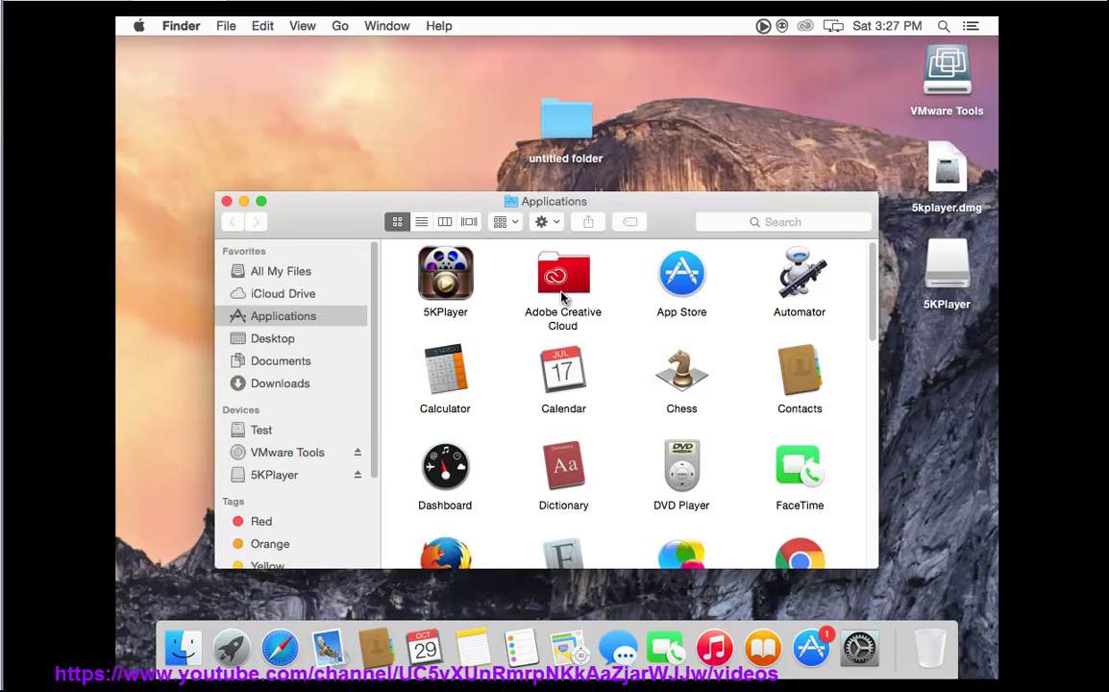
{"action": "left_click", "coordinate": [446, 274]}
{"action": "right_click", "coordinate": [467, 270]}
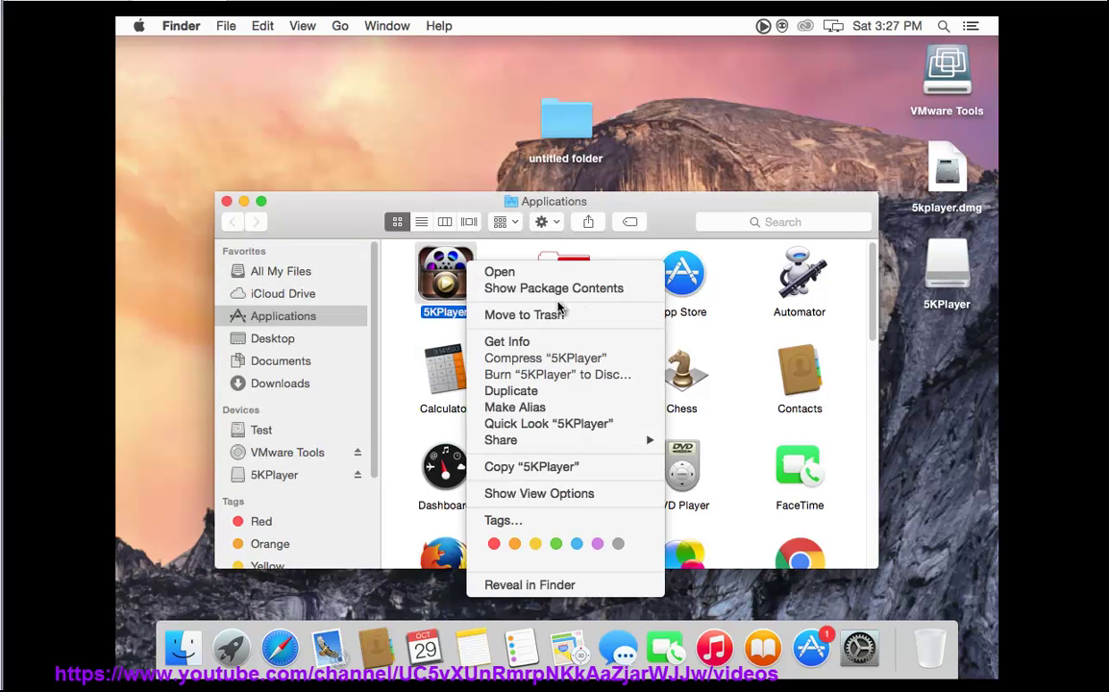
{"action": "left_click", "coordinate": [585, 315]}
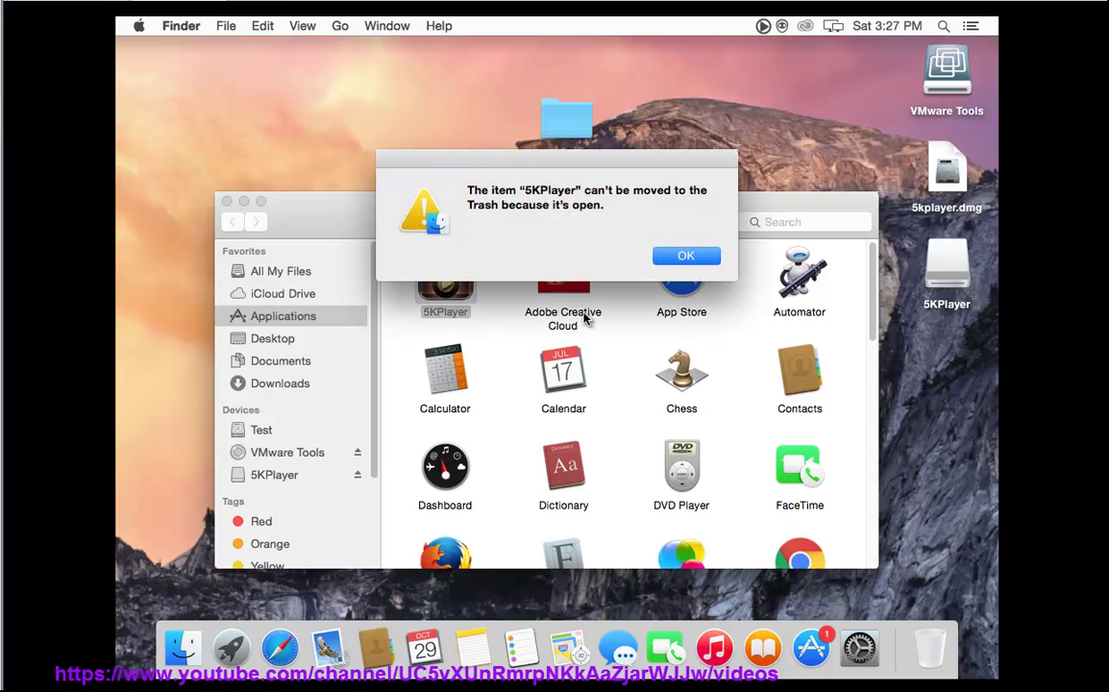
{"action": "left_click", "coordinate": [700, 255]}
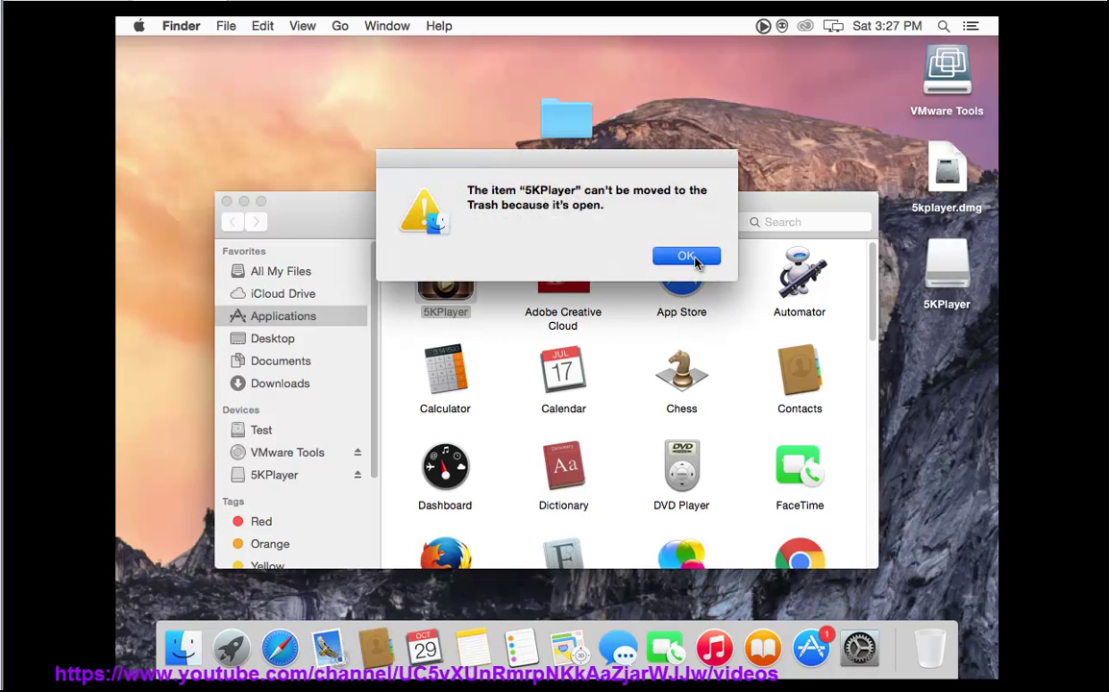
{"action": "left_click", "coordinate": [227, 201]}
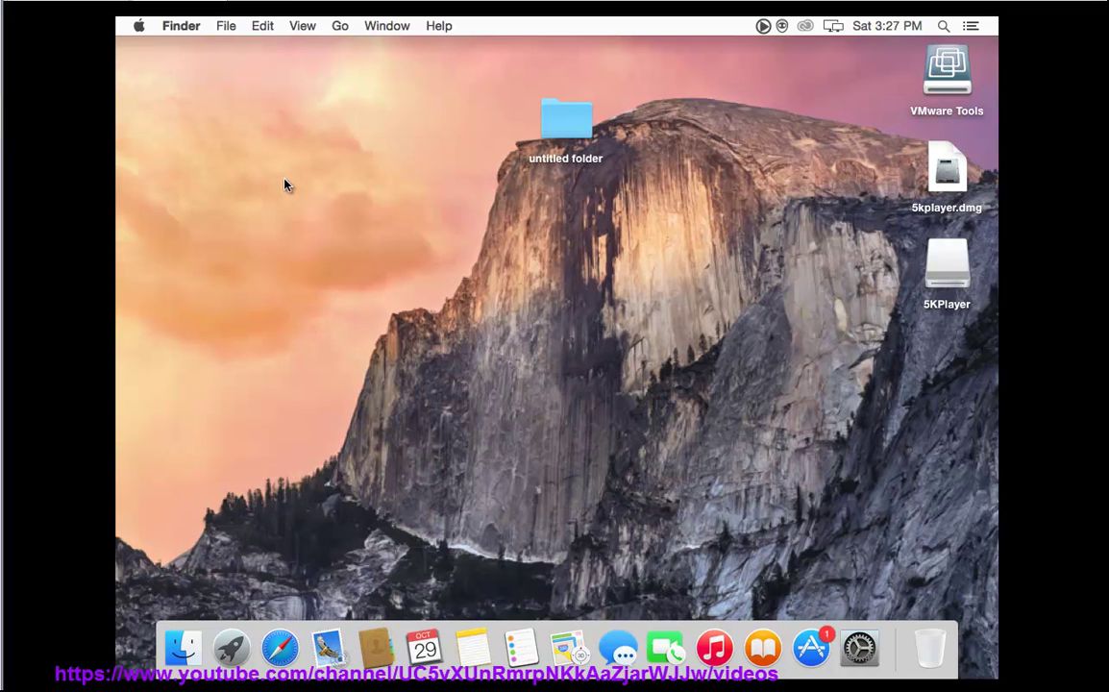
Launch Activity Monitor from the Utilities folder
{"action": "left_click", "coordinate": [332, 25]}
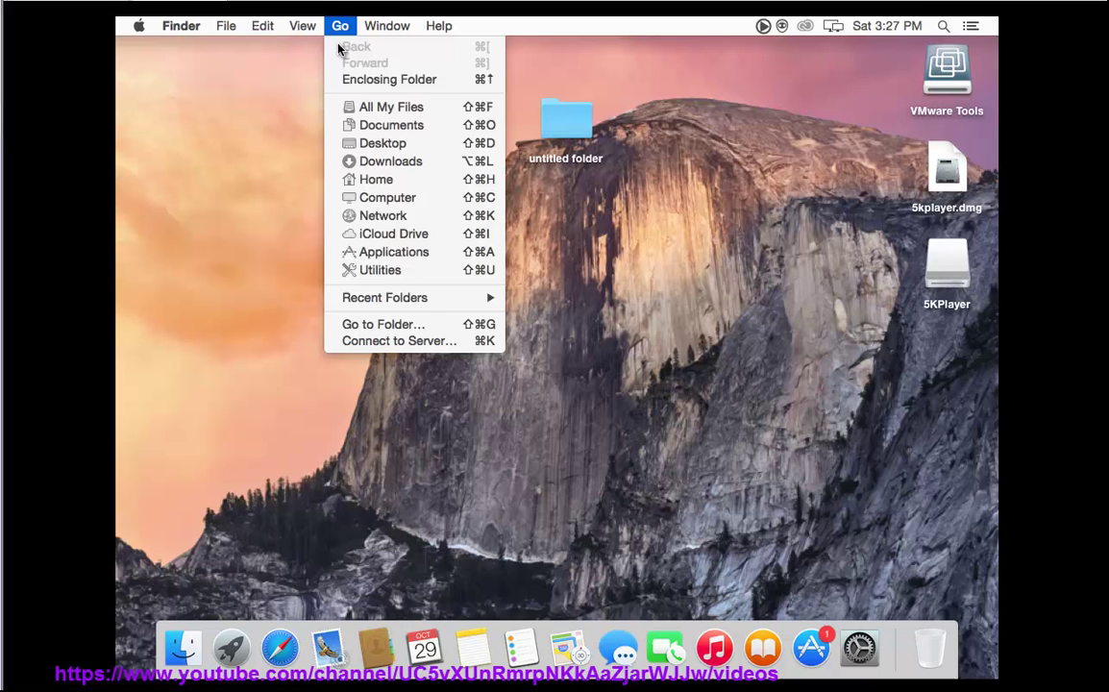
{"action": "left_click", "coordinate": [419, 273]}
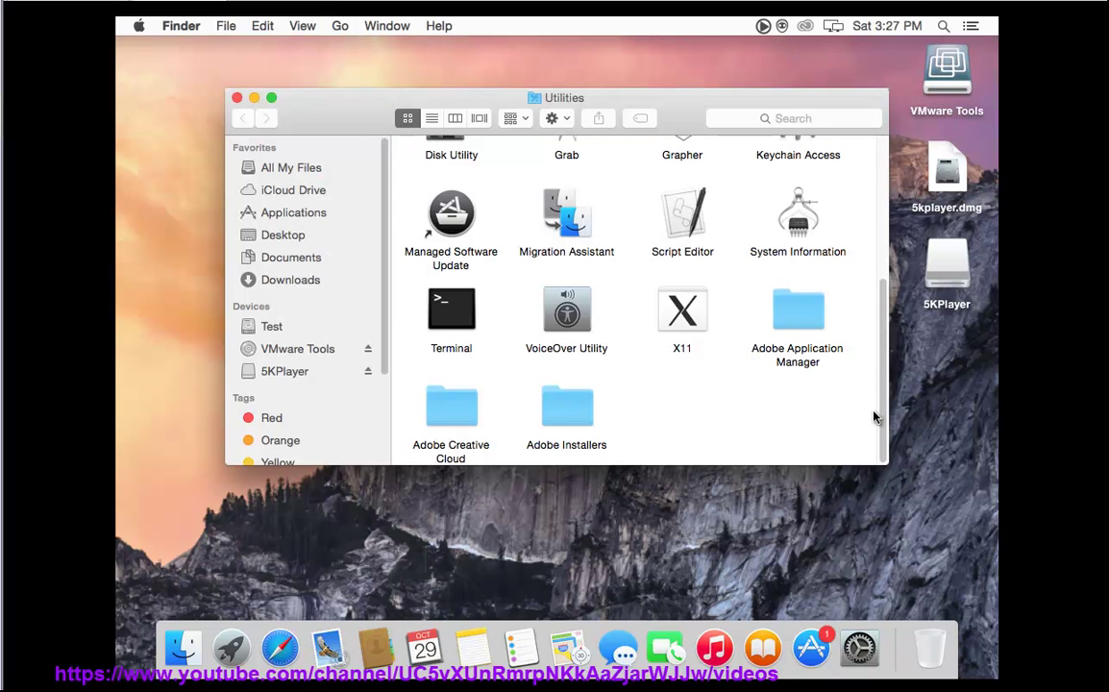
{"action": "scroll", "coordinate": [875, 416], "scroll_direction": "up", "scroll_amount": 5}
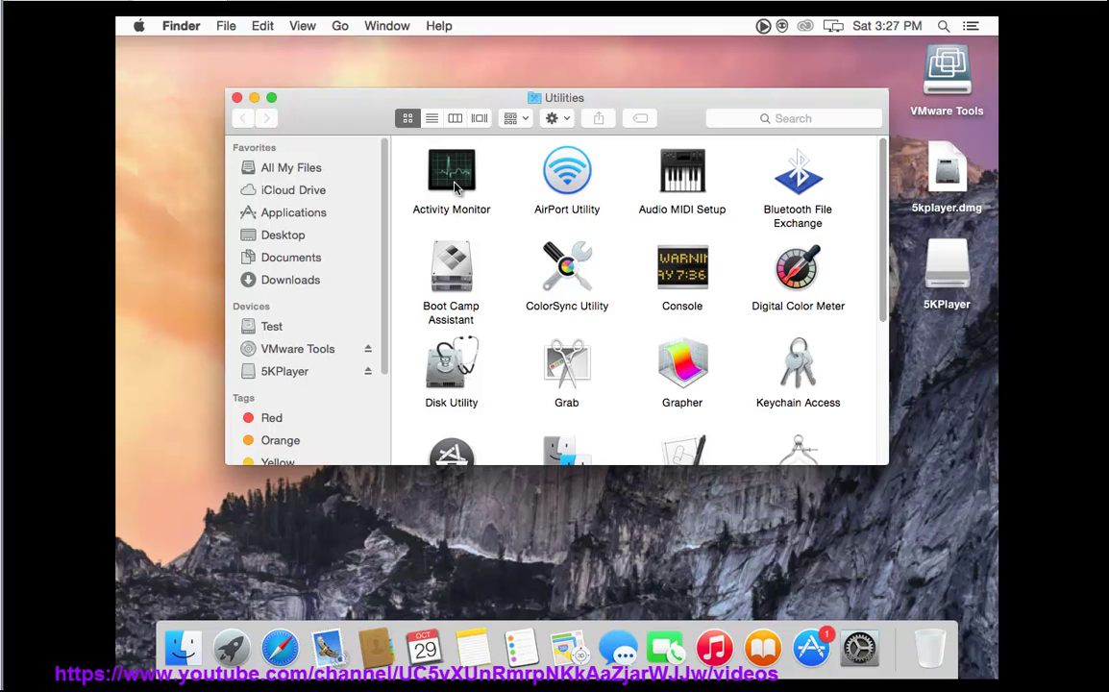
{"action": "left_click", "coordinate": [435, 196]}
{"action": "double_click", "coordinate": [456, 185]}
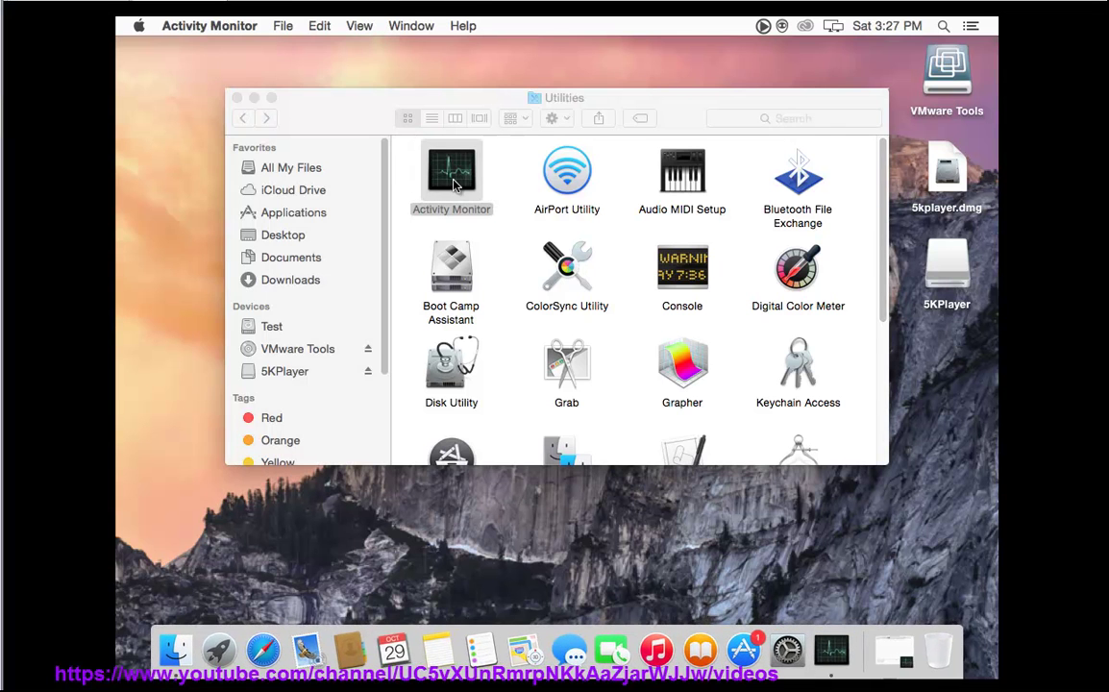
Force quit the 5KPlayer process, check the process list for remaining entries, and close the Activity Monitor window
{"action": "left_click", "coordinate": [362, 283]}
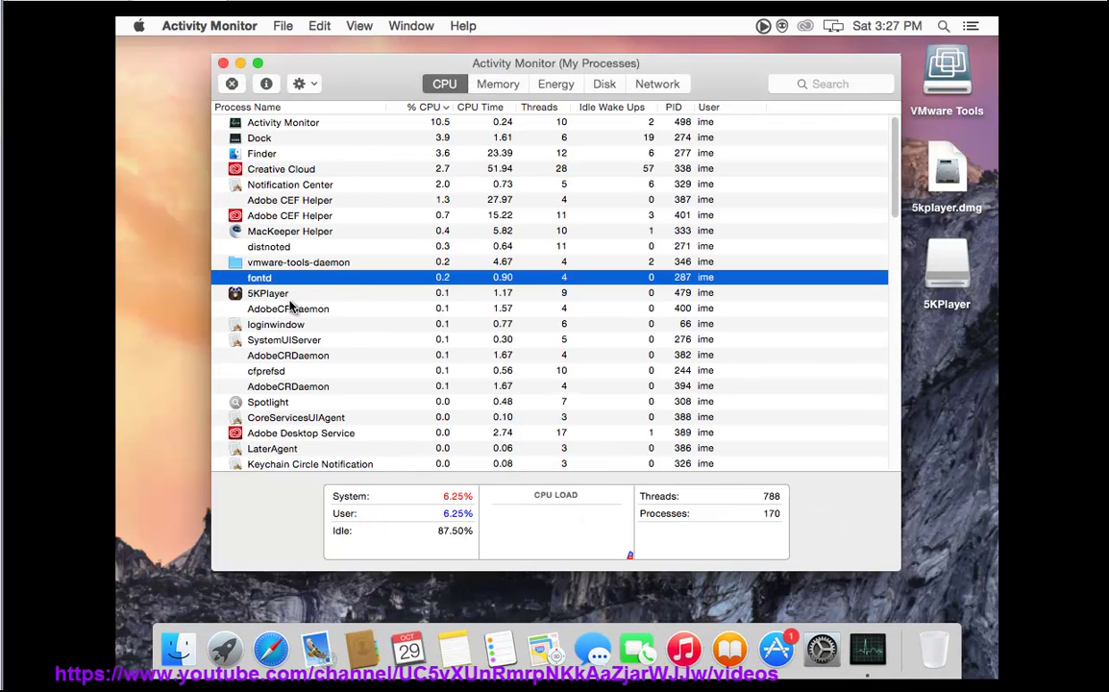
{"action": "left_click", "coordinate": [274, 265]}
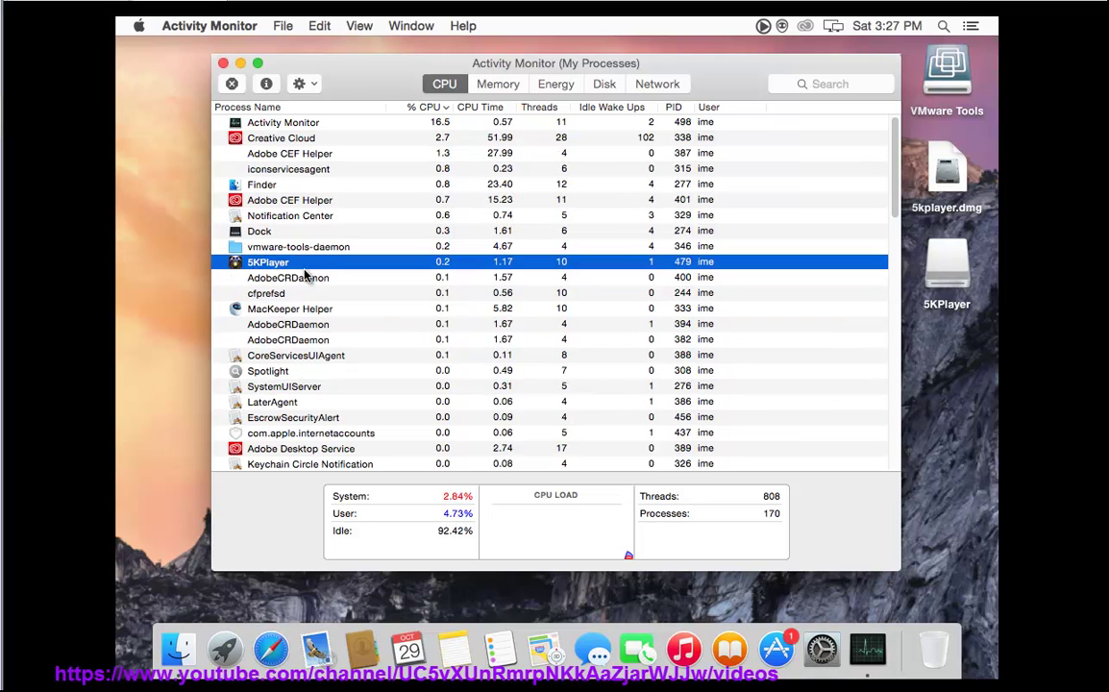
{"action": "left_click", "coordinate": [232, 84]}
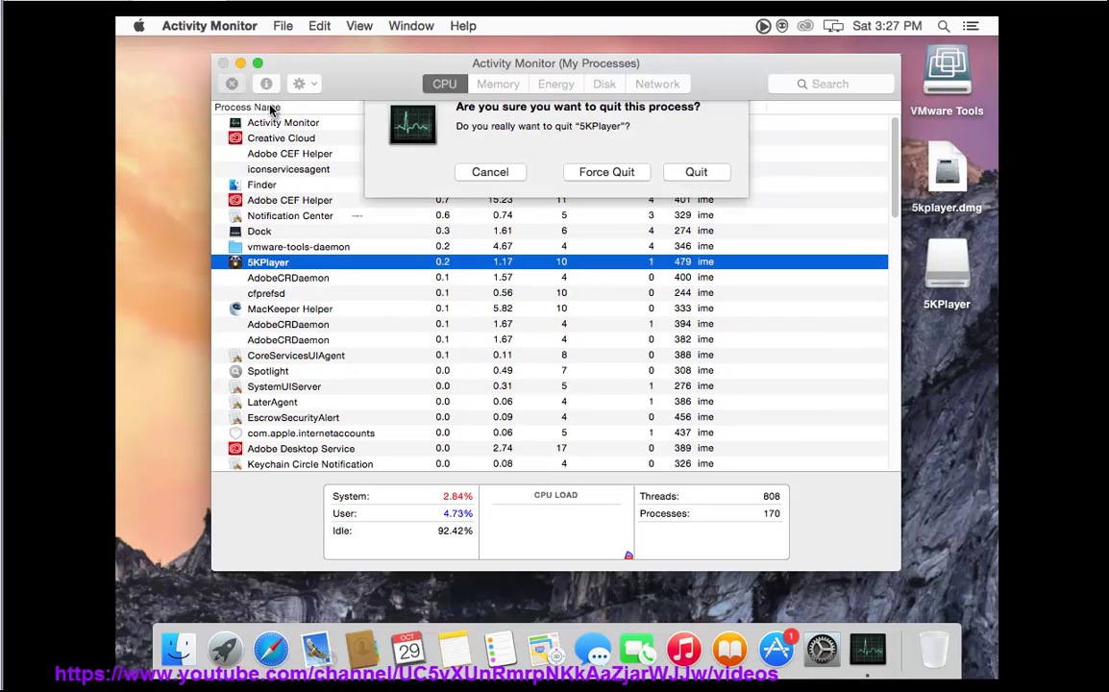
{"action": "left_click", "coordinate": [620, 191]}
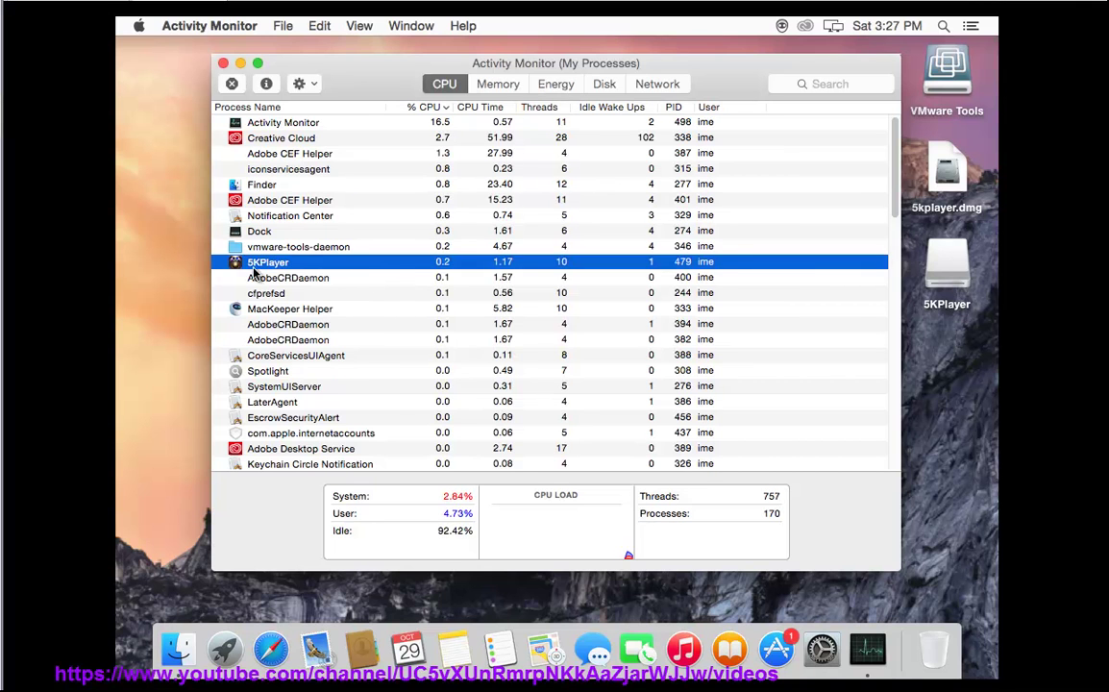
{"action": "left_click", "coordinate": [299, 249]}
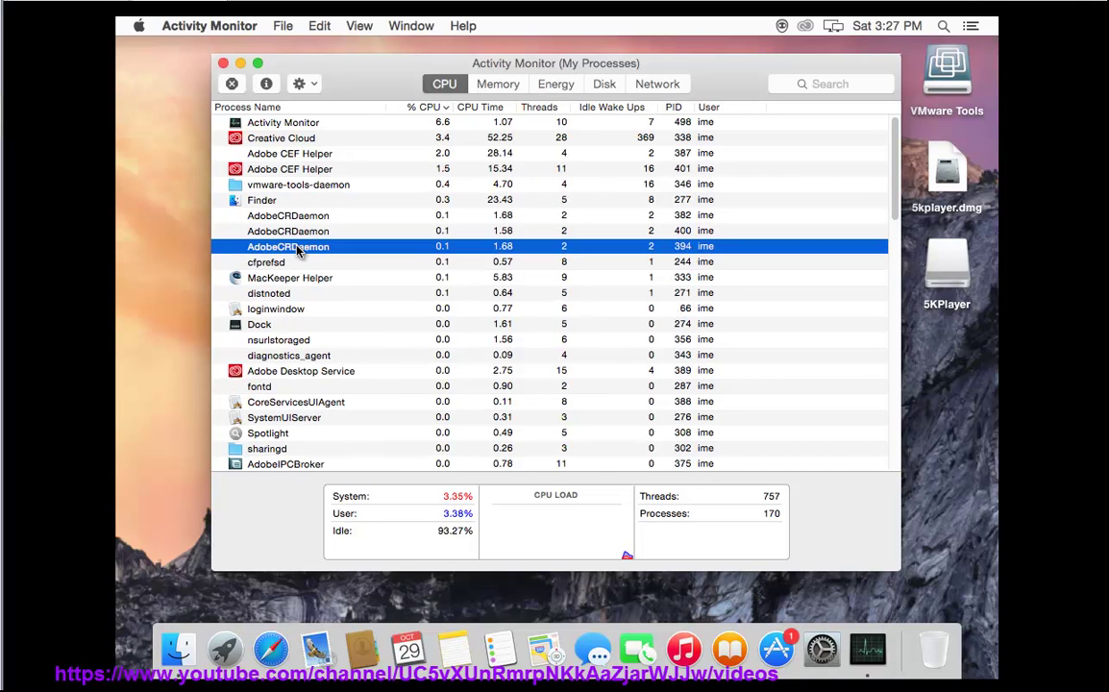
{"action": "left_click", "coordinate": [306, 278]}
{"action": "scroll", "coordinate": [308, 288], "scroll_direction": "down", "scroll_amount": 10}
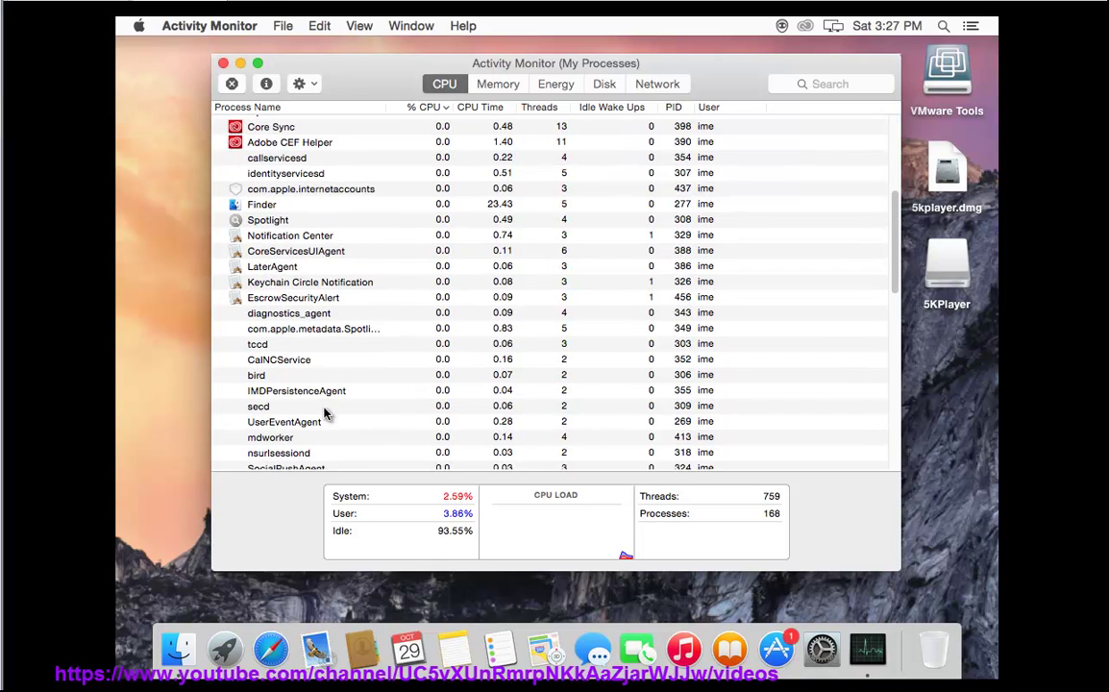
{"action": "left_click_drag", "start_coordinate": [899, 274], "coordinate": [877, 156]}
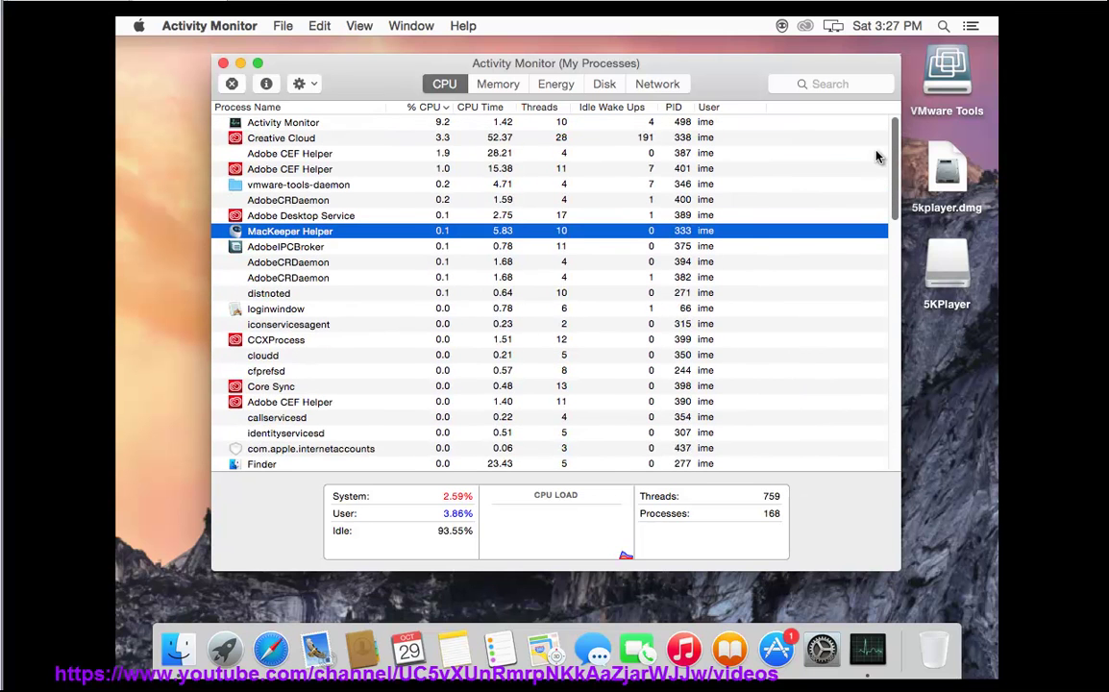
{"action": "left_click", "coordinate": [222, 64]}
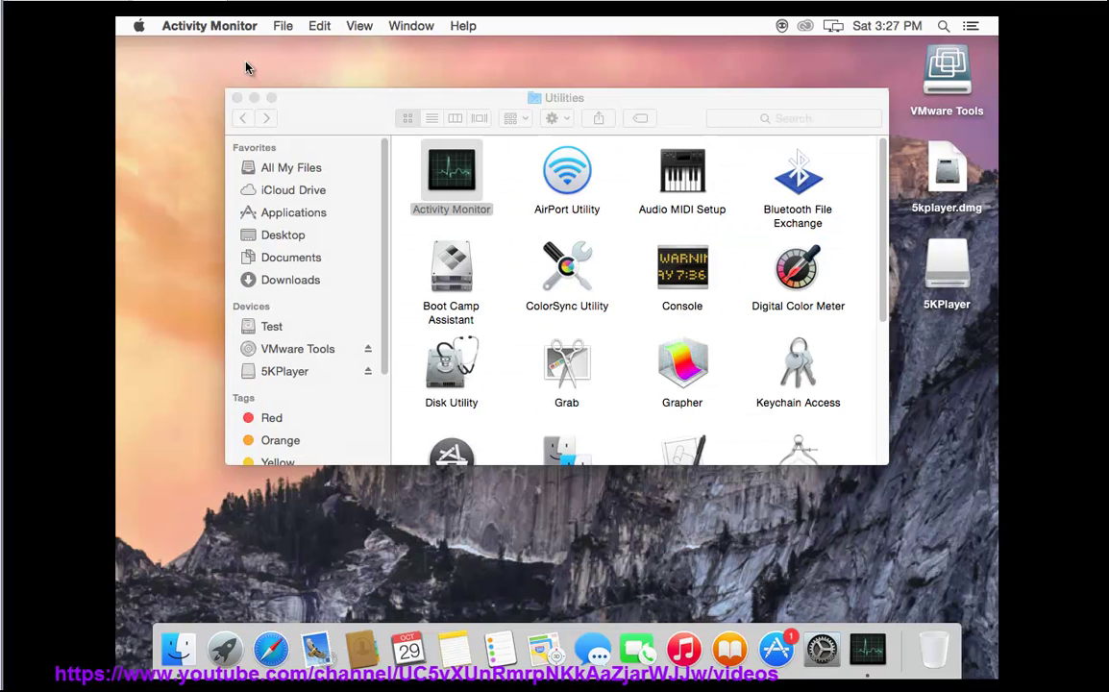
Move 5KPlayer from the Applications folder to the Trash, and inspect the Trash's contents before closing it
{"action": "left_click", "coordinate": [292, 212]}
{"action": "left_click", "coordinate": [457, 178]}
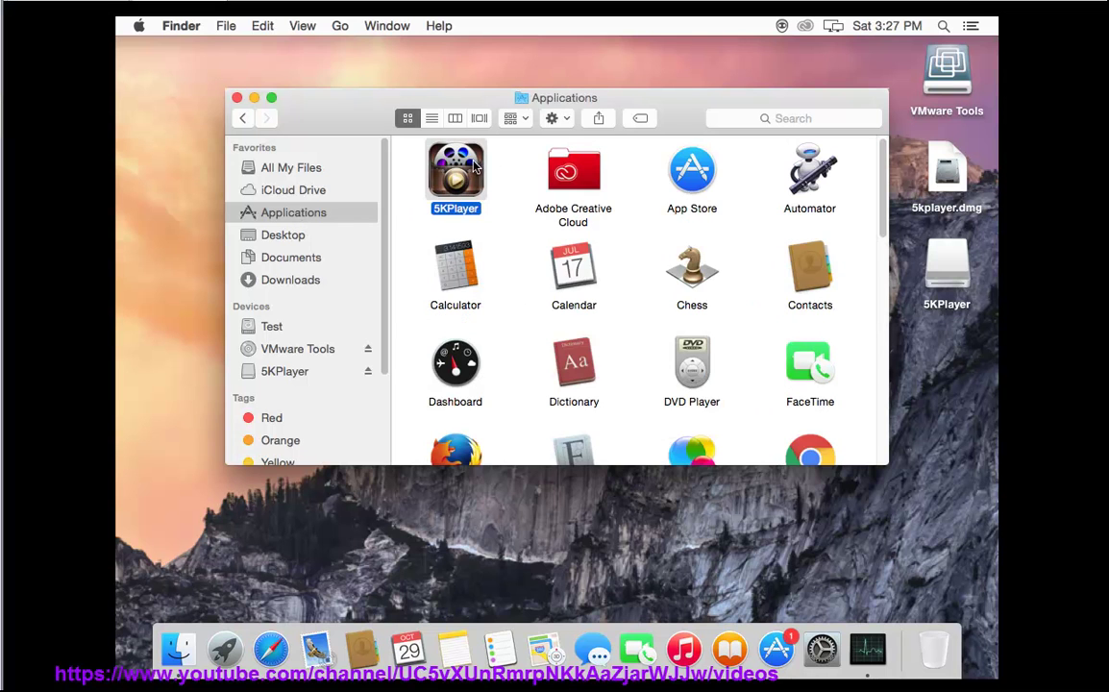
{"action": "right_click", "coordinate": [457, 178]}
{"action": "left_click", "coordinate": [515, 215]}
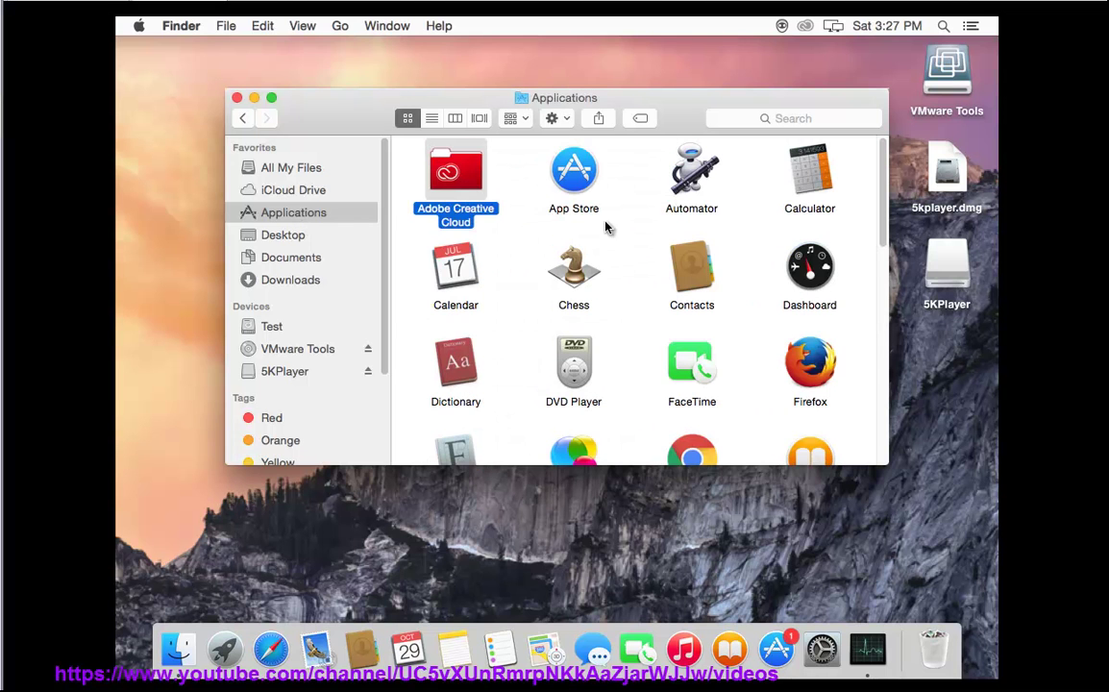
{"action": "left_click", "coordinate": [236, 98]}
{"action": "left_click", "coordinate": [931, 649]}
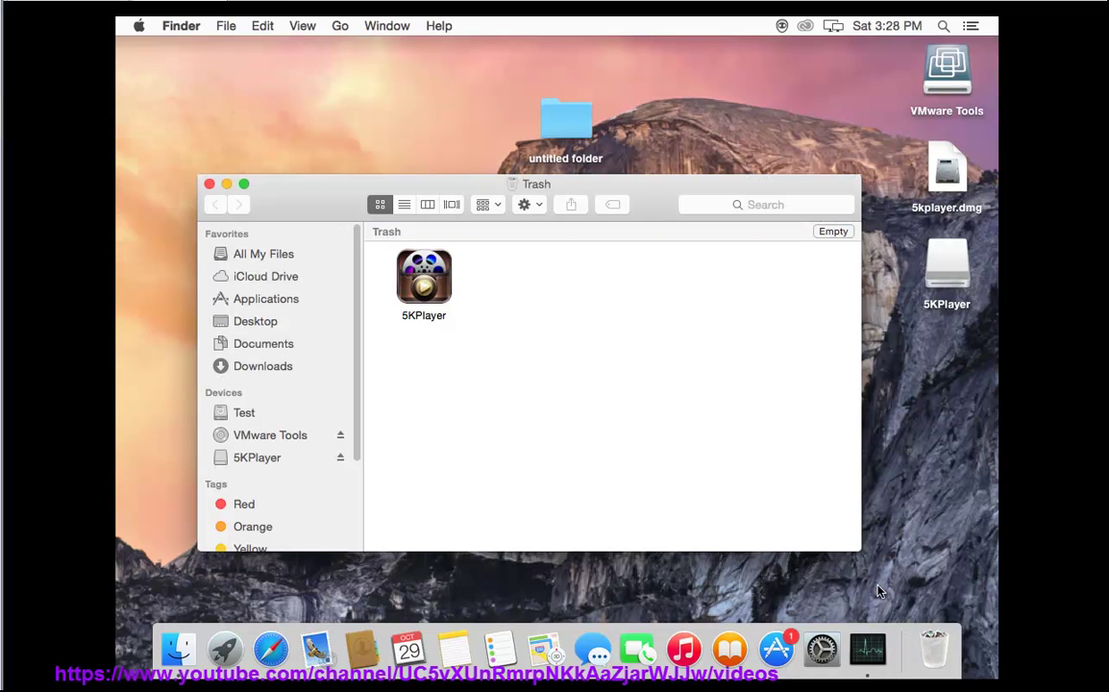
{"action": "left_click", "coordinate": [421, 286]}
{"action": "left_click", "coordinate": [208, 184]}
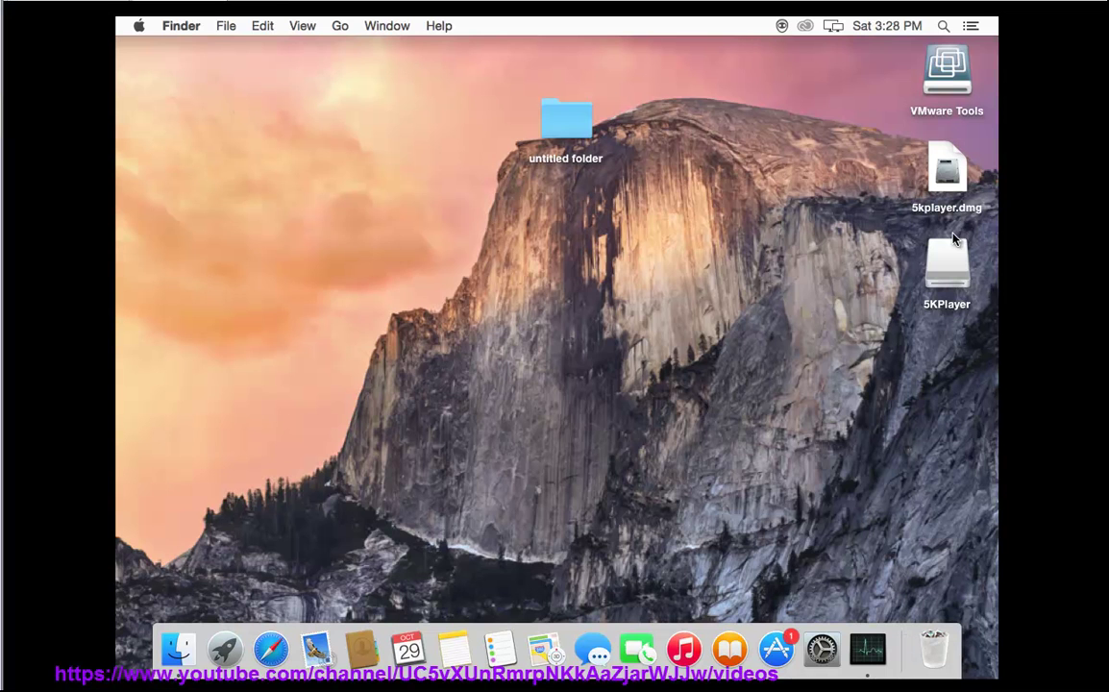
{"action": "left_click", "coordinate": [954, 305]}
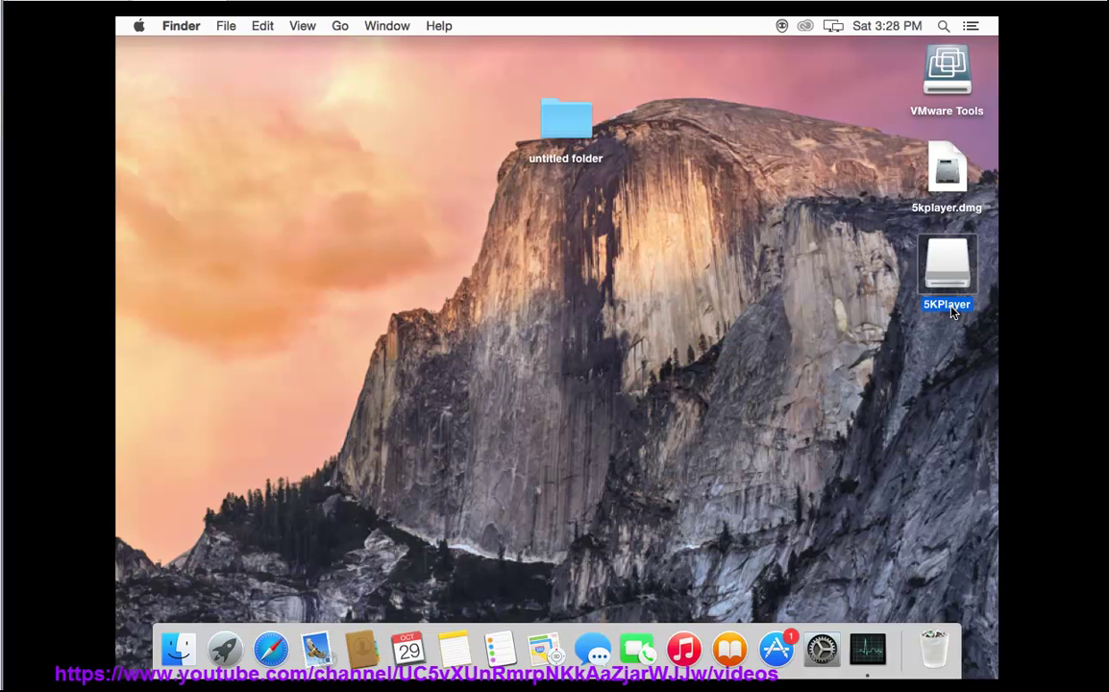
{"action": "right_click", "coordinate": [952, 309]}
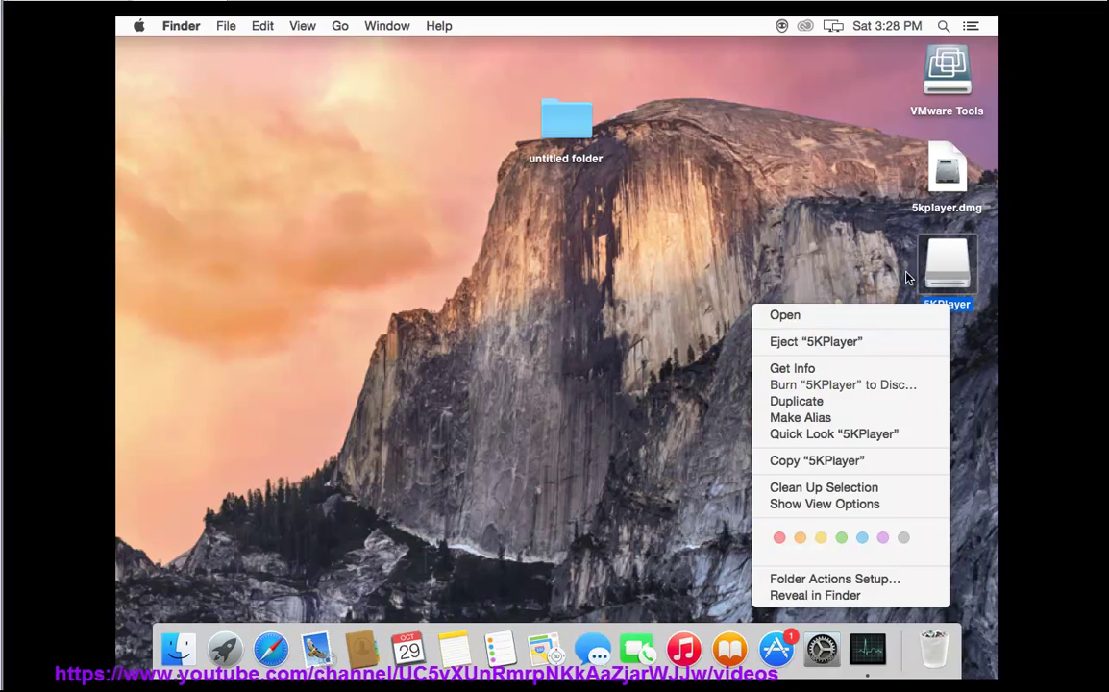
{"action": "left_click", "coordinate": [527, 45]}
Open the Computer view in Finder and search the Mac for "5KPlayer"
{"action": "left_click", "coordinate": [340, 27]}
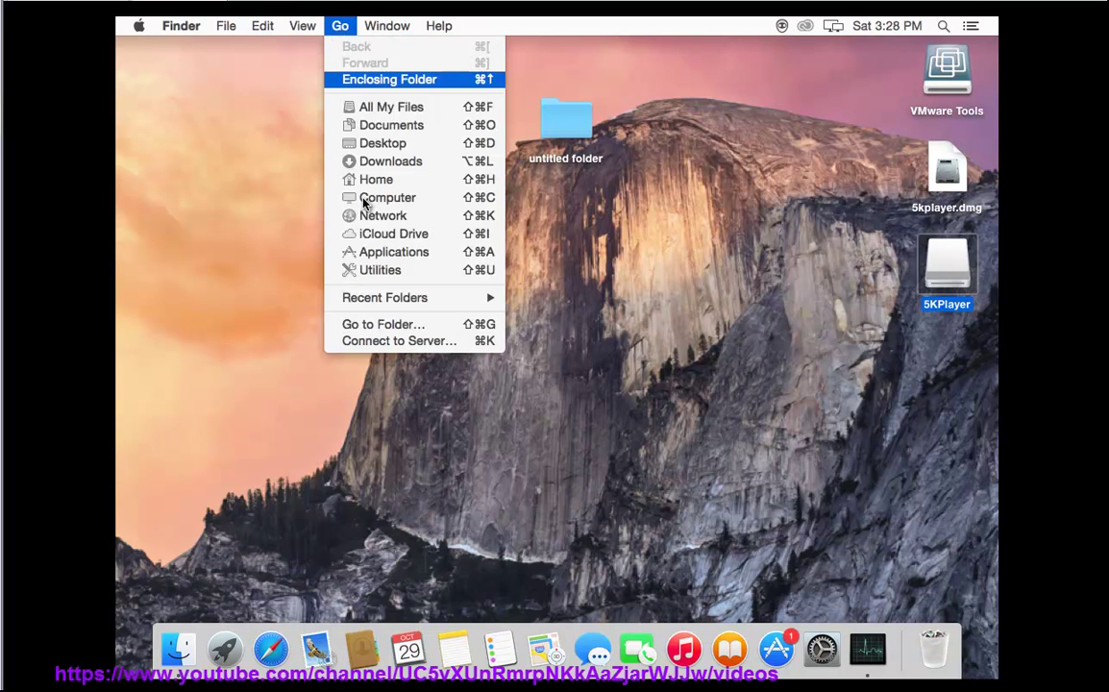
{"action": "left_click", "coordinate": [426, 199]}
{"action": "left_click", "coordinate": [709, 175]}
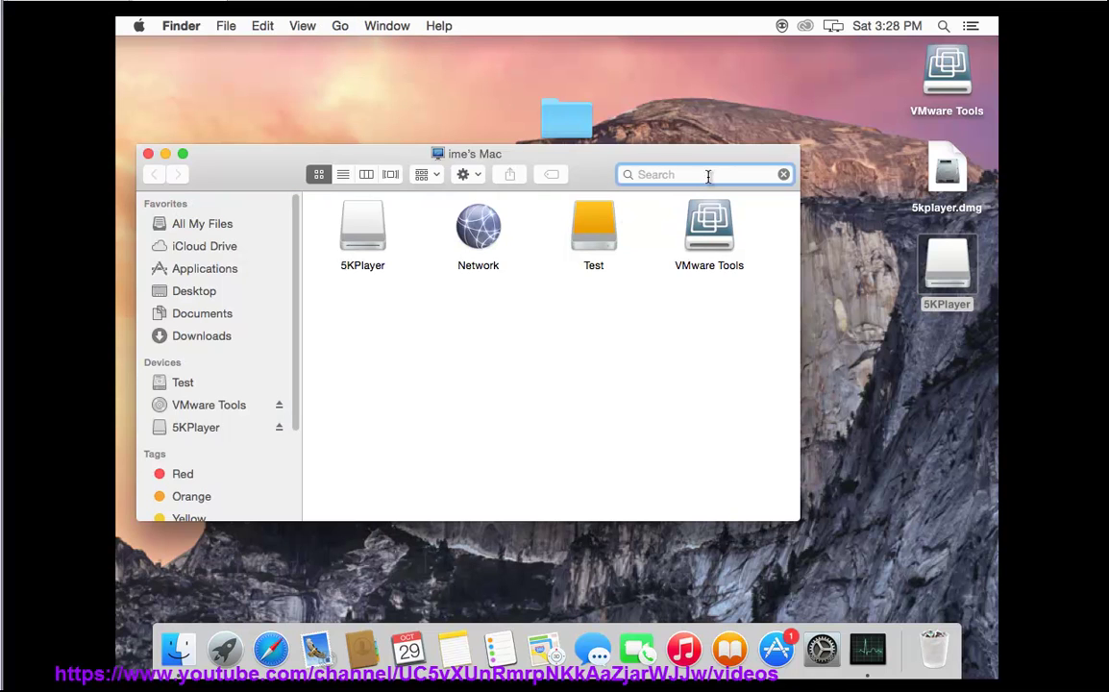
{"action": "type", "text": "5"}
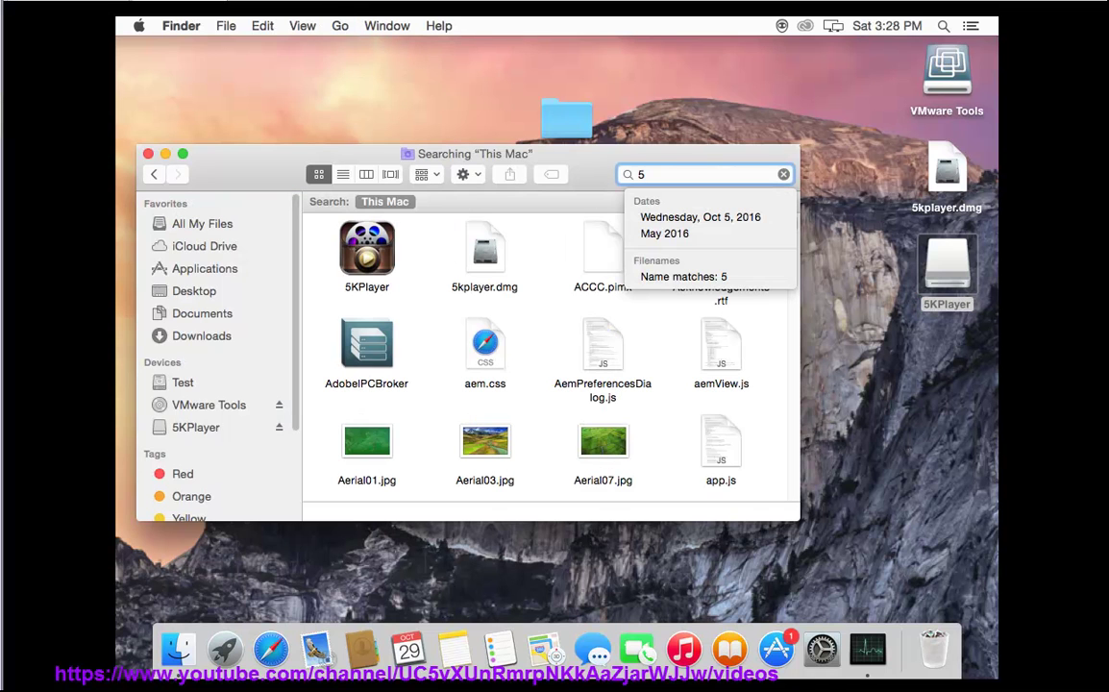
{"action": "type", "text": "KPlayer"}
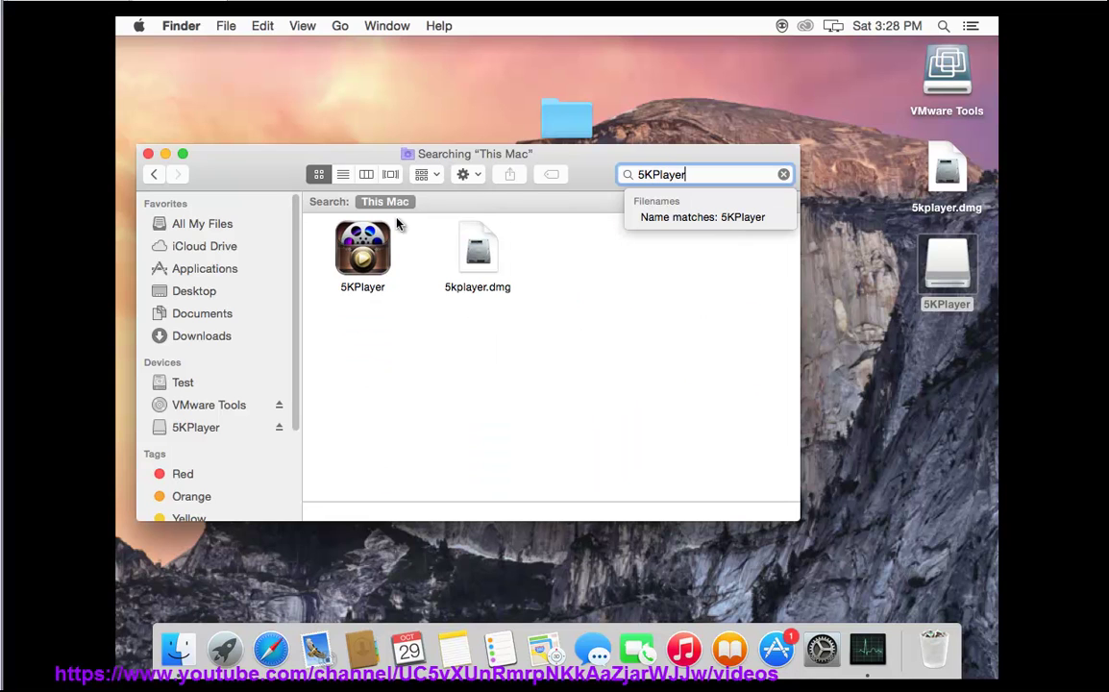
Go to the ~/Library folder and open its Application Support subfolder
{"action": "left_click", "coordinate": [340, 26]}
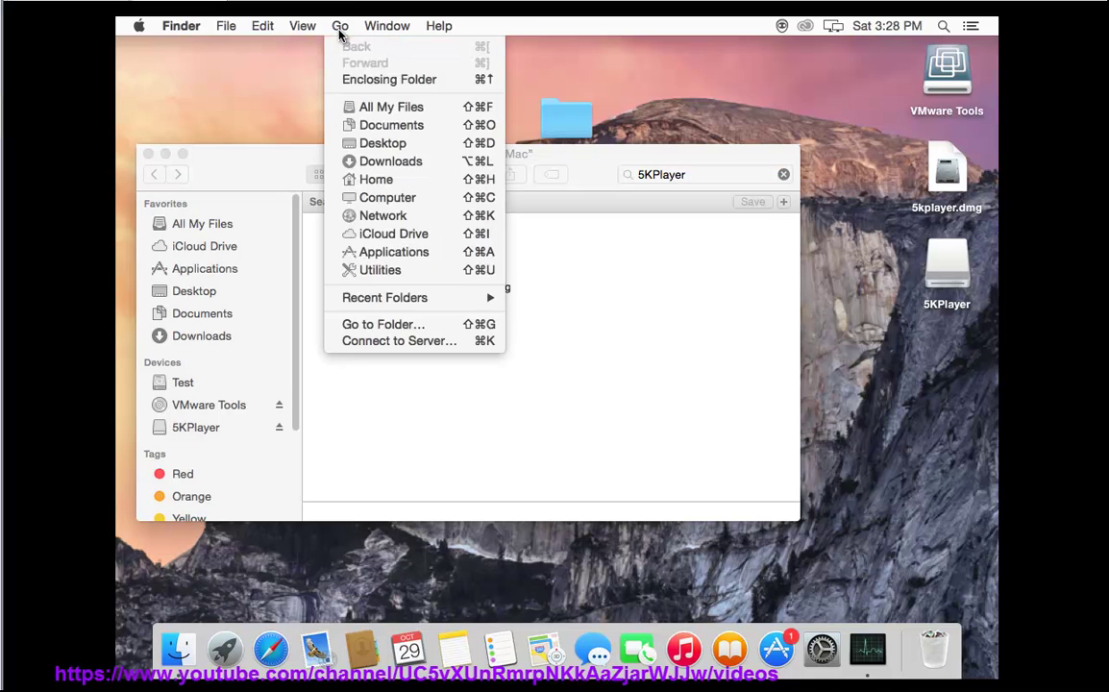
{"action": "left_click", "coordinate": [439, 327]}
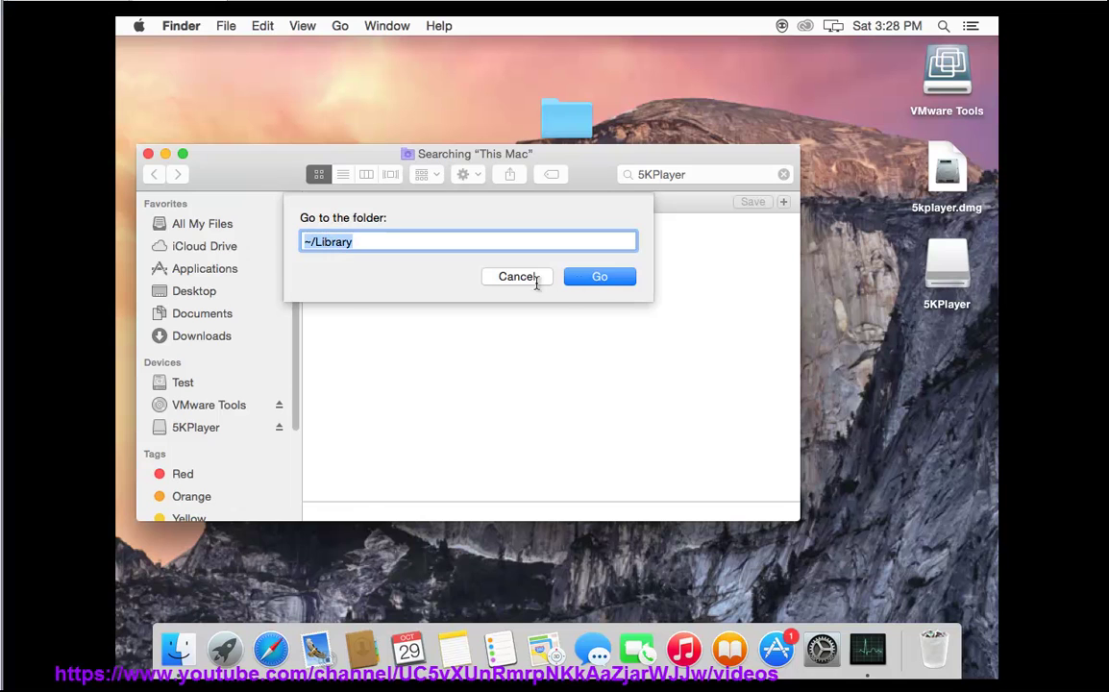
{"action": "left_click", "coordinate": [597, 279]}
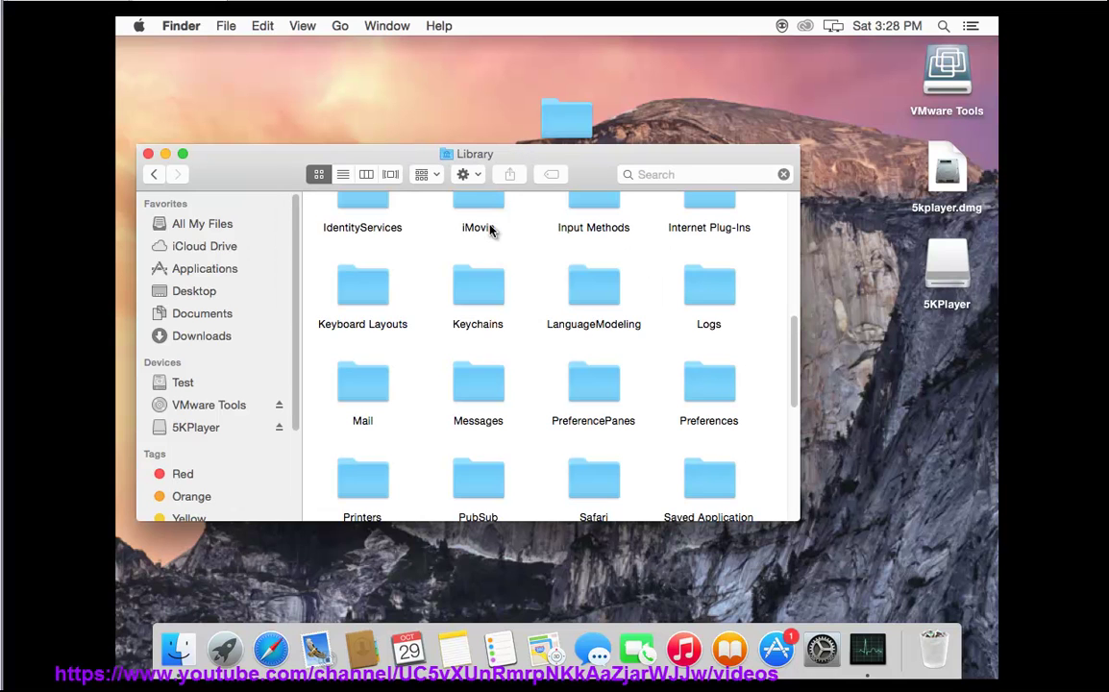
{"action": "left_click_drag", "start_coordinate": [793, 355], "coordinate": [793, 204]}
{"action": "left_click", "coordinate": [476, 245]}
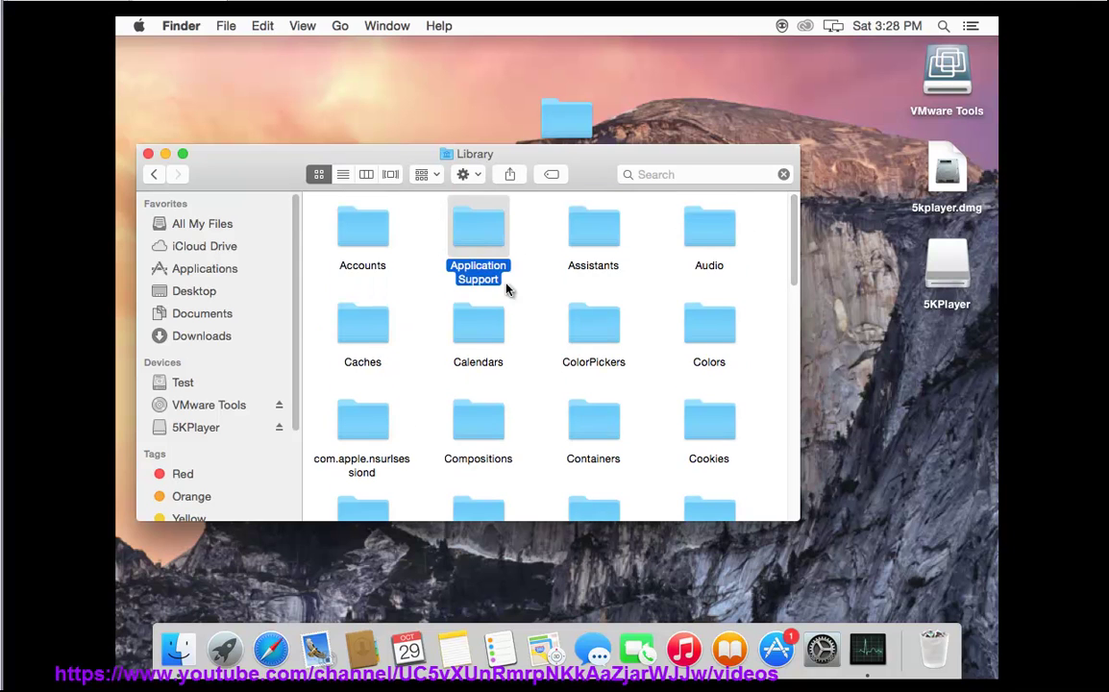
{"action": "double_click", "coordinate": [485, 242]}
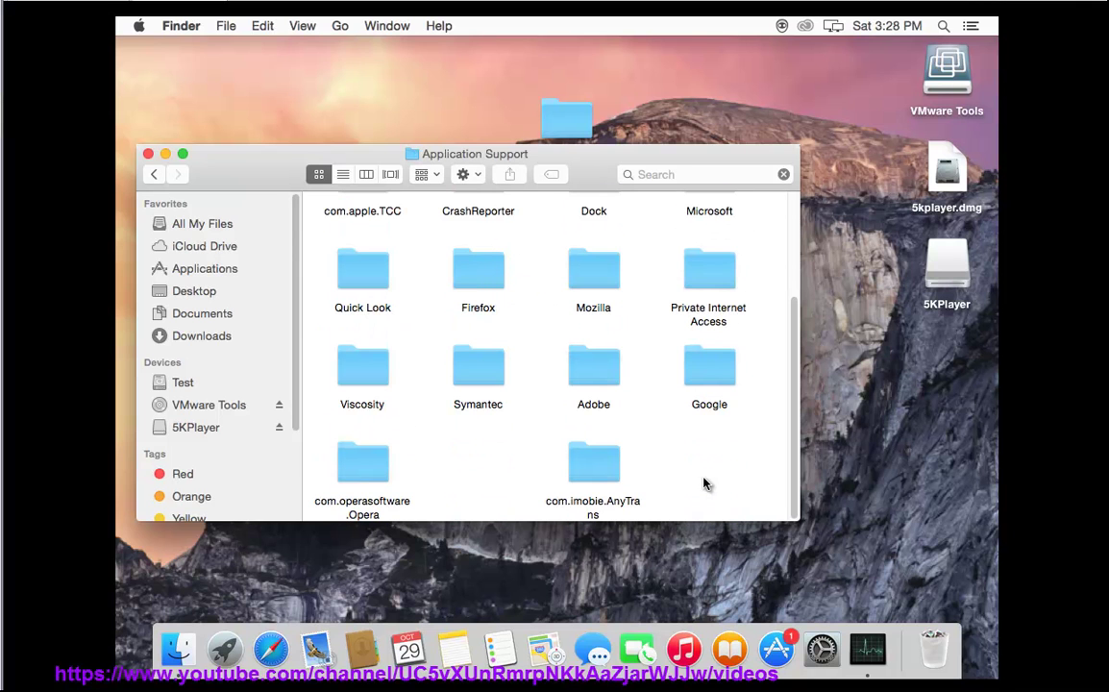
Search only within Application Support for "5kplayer" and move sessionstore.js to the Trash
{"action": "left_click", "coordinate": [720, 174]}
{"action": "type", "text": "5"}
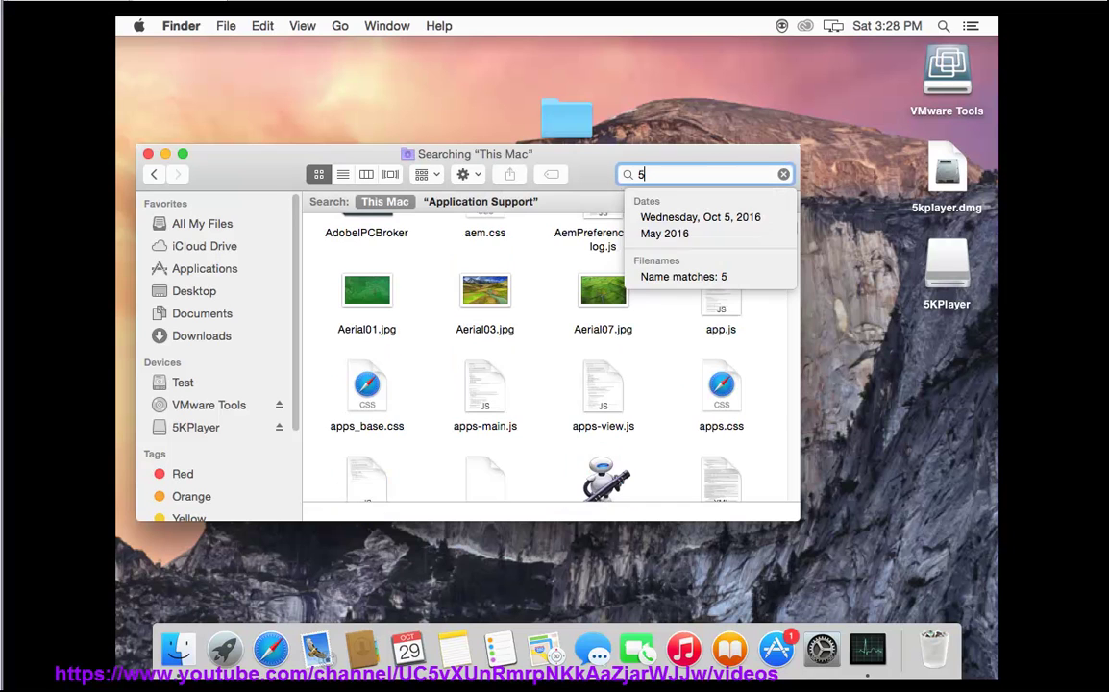
{"action": "type", "text": "kplayer"}
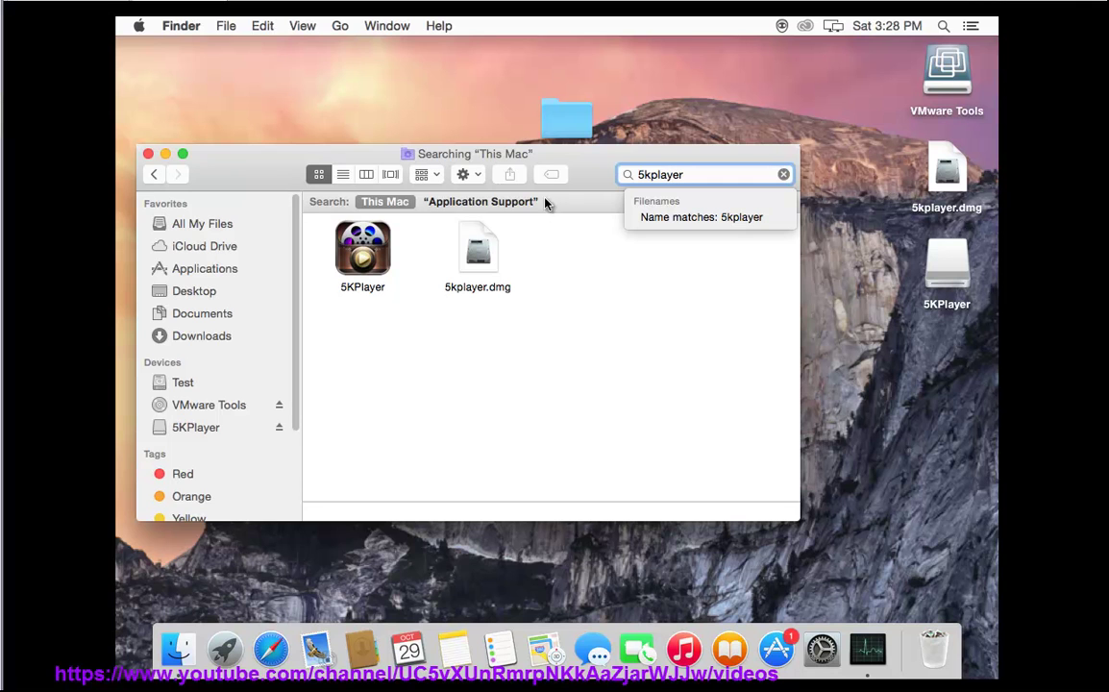
{"action": "left_click", "coordinate": [477, 202]}
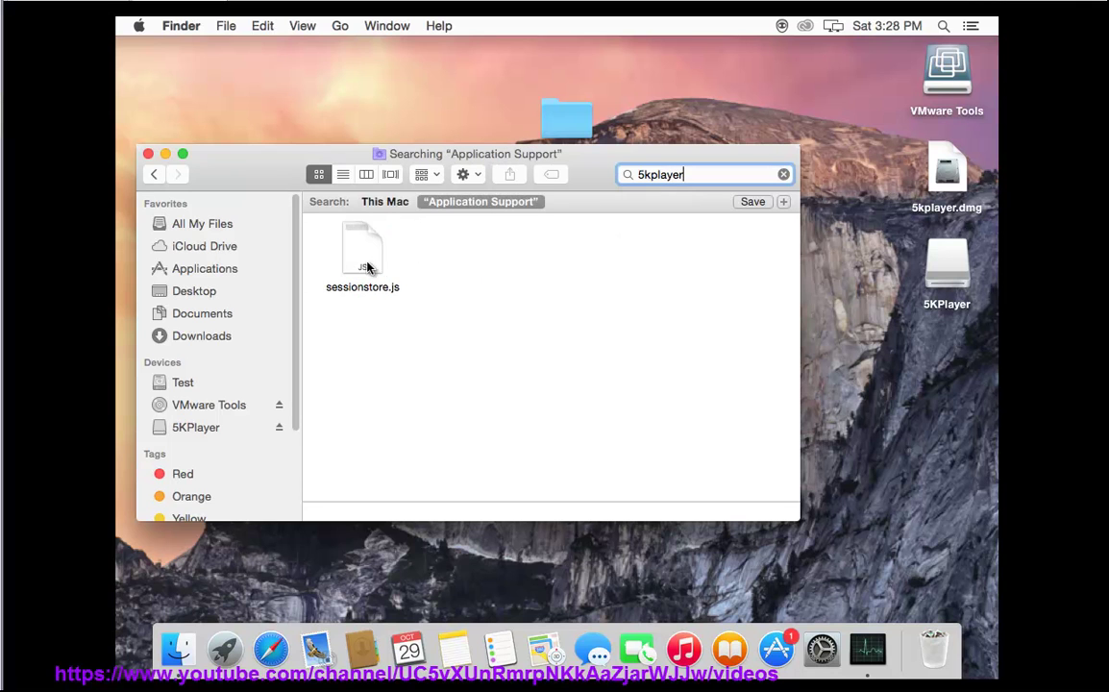
{"action": "left_click", "coordinate": [365, 265]}
{"action": "right_click", "coordinate": [352, 259]}
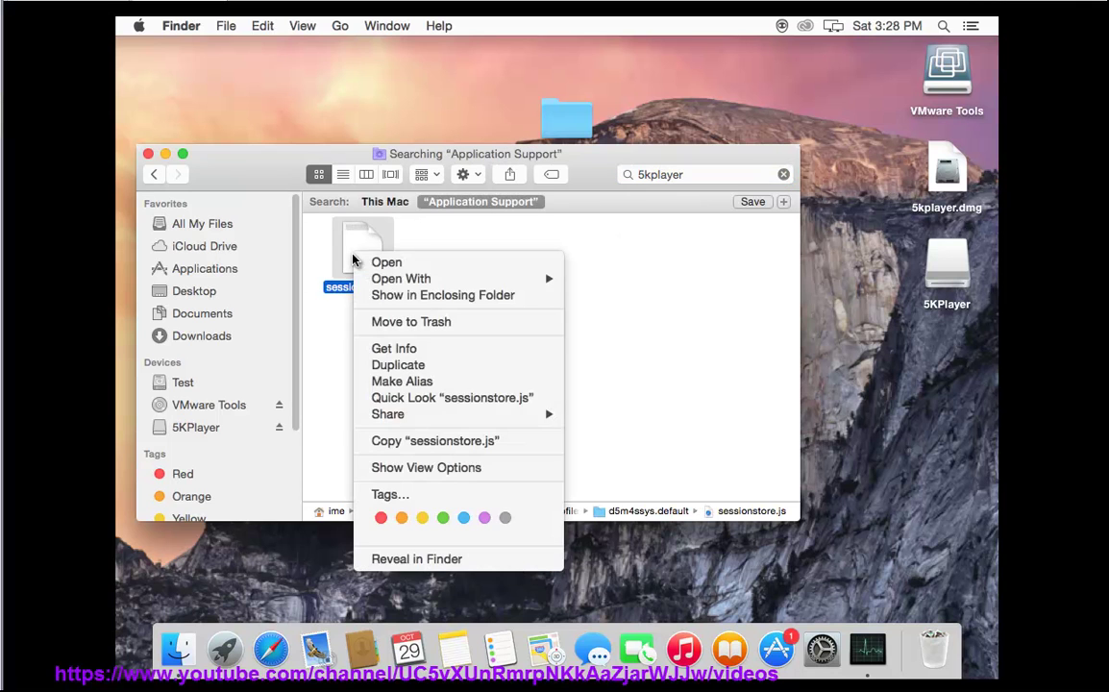
{"action": "left_click", "coordinate": [393, 323]}
Return to the Library folder and open its Preferences subfolder
{"action": "left_click", "coordinate": [153, 175]}
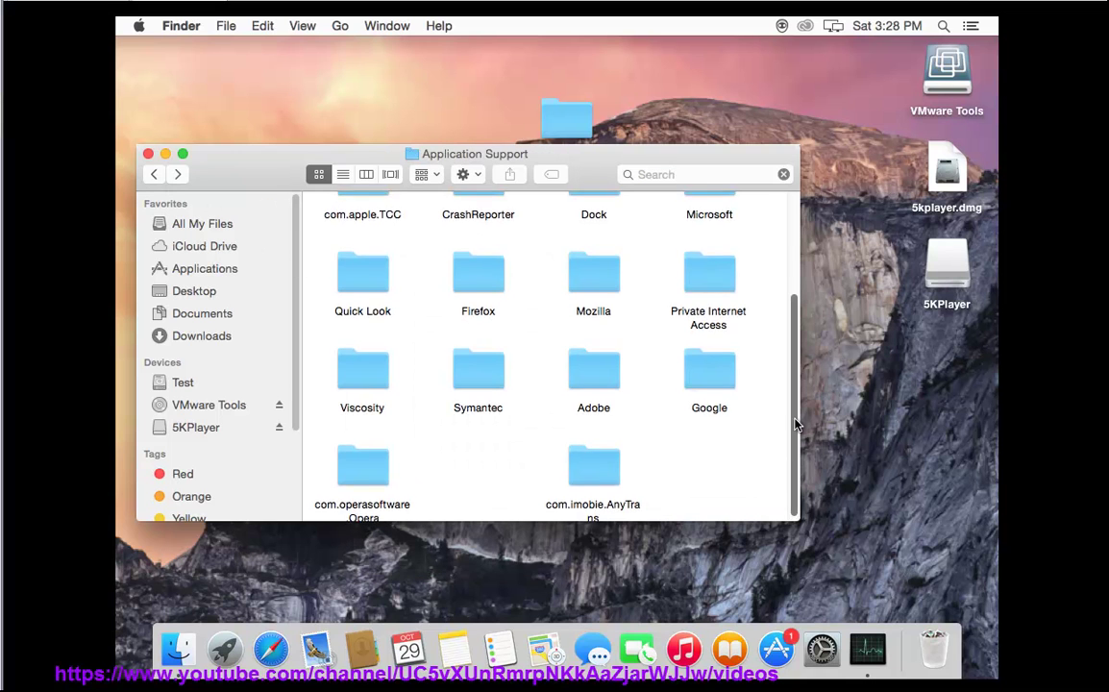
{"action": "scroll", "coordinate": [716, 376], "scroll_direction": "up", "scroll_amount": 2}
{"action": "left_click", "coordinate": [154, 174]}
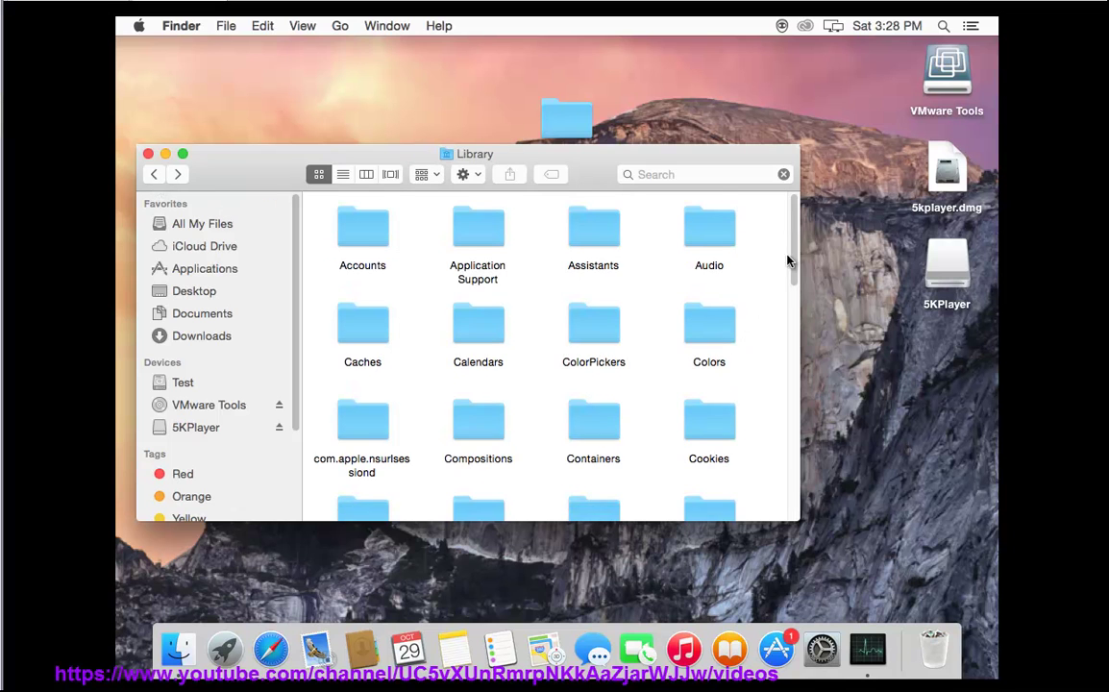
{"action": "left_click_drag", "start_coordinate": [796, 270], "coordinate": [801, 366]}
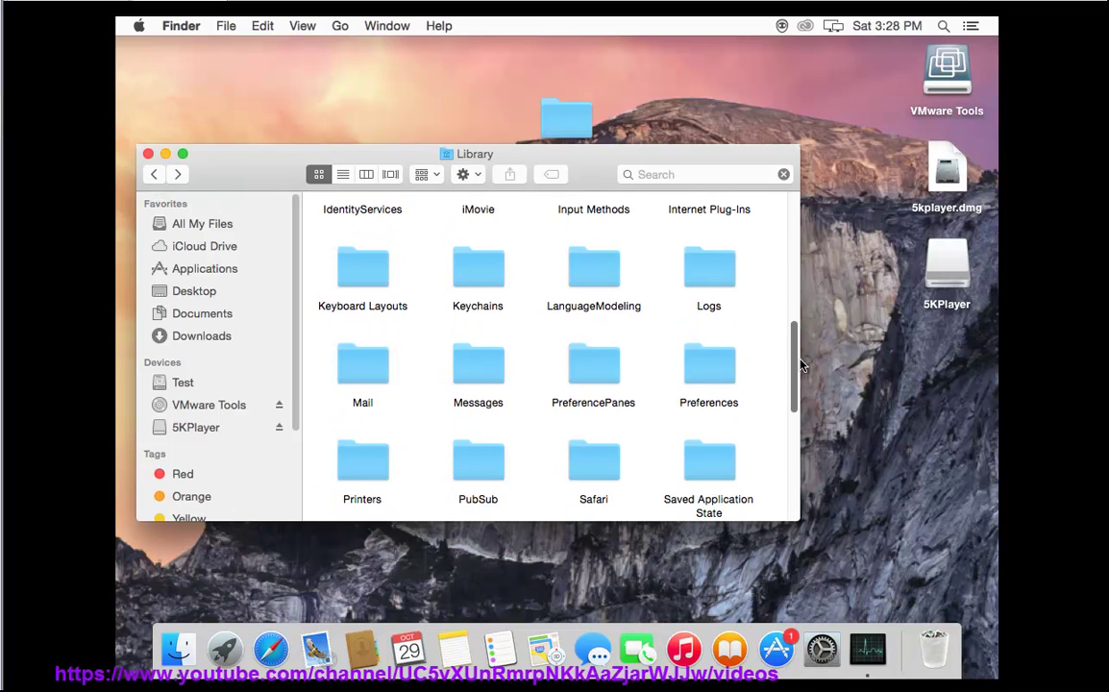
{"action": "left_click", "coordinate": [711, 365]}
{"action": "double_click", "coordinate": [708, 371]}
Search only within Preferences for "5KPLAYER", move com.digiarty.5kplayer.plist to the Trash, and close the window
{"action": "left_click", "coordinate": [646, 174]}
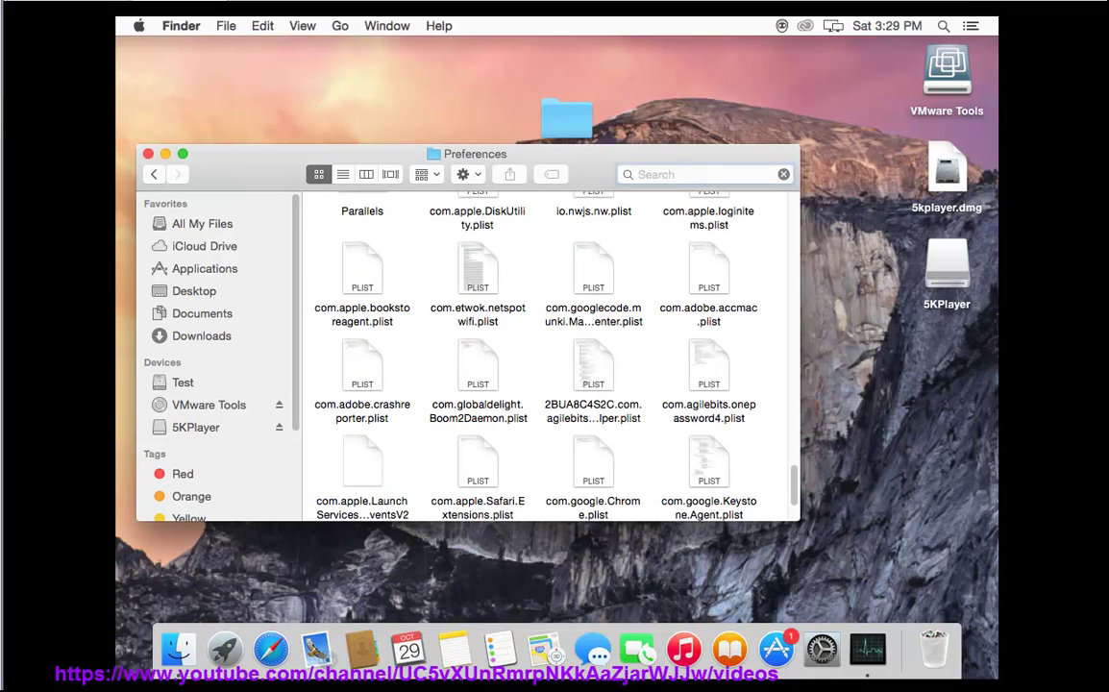
{"action": "type", "text": "5KPLAYER"}
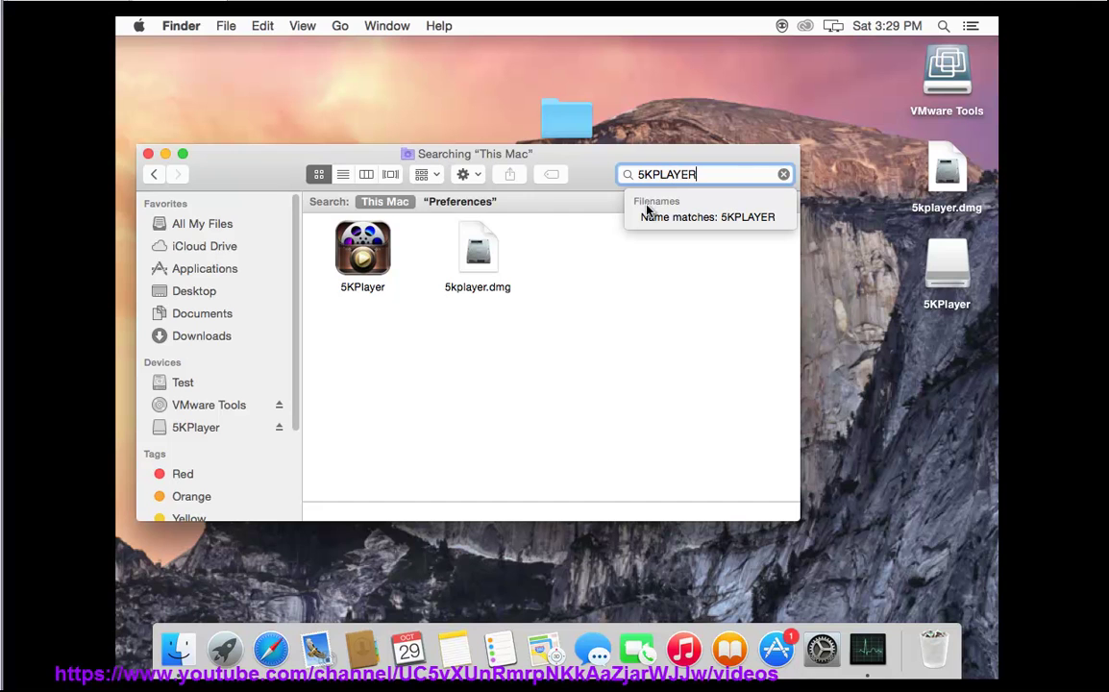
{"action": "left_click", "coordinate": [474, 205]}
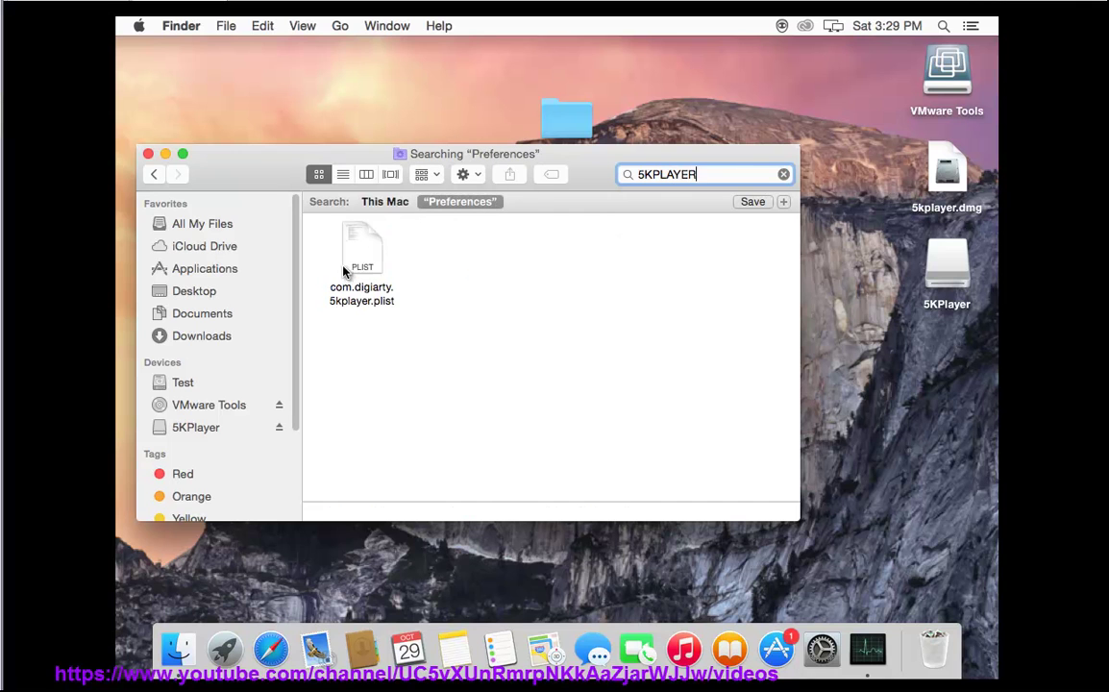
{"action": "left_click", "coordinate": [383, 254]}
{"action": "right_click", "coordinate": [354, 248]}
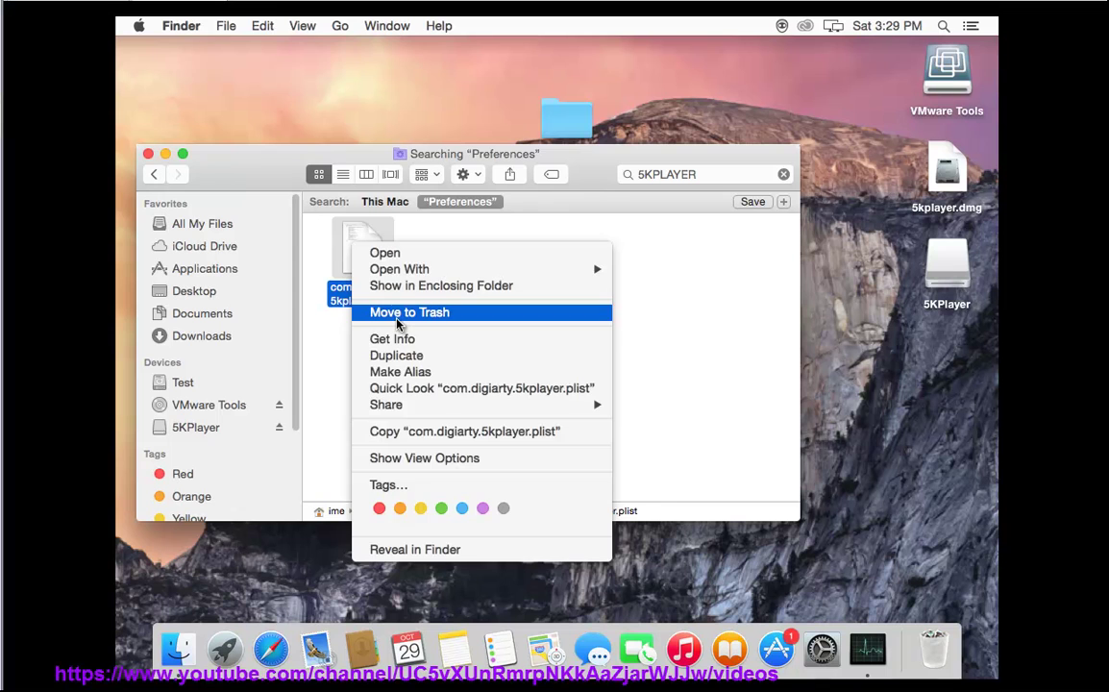
{"action": "left_click", "coordinate": [432, 311]}
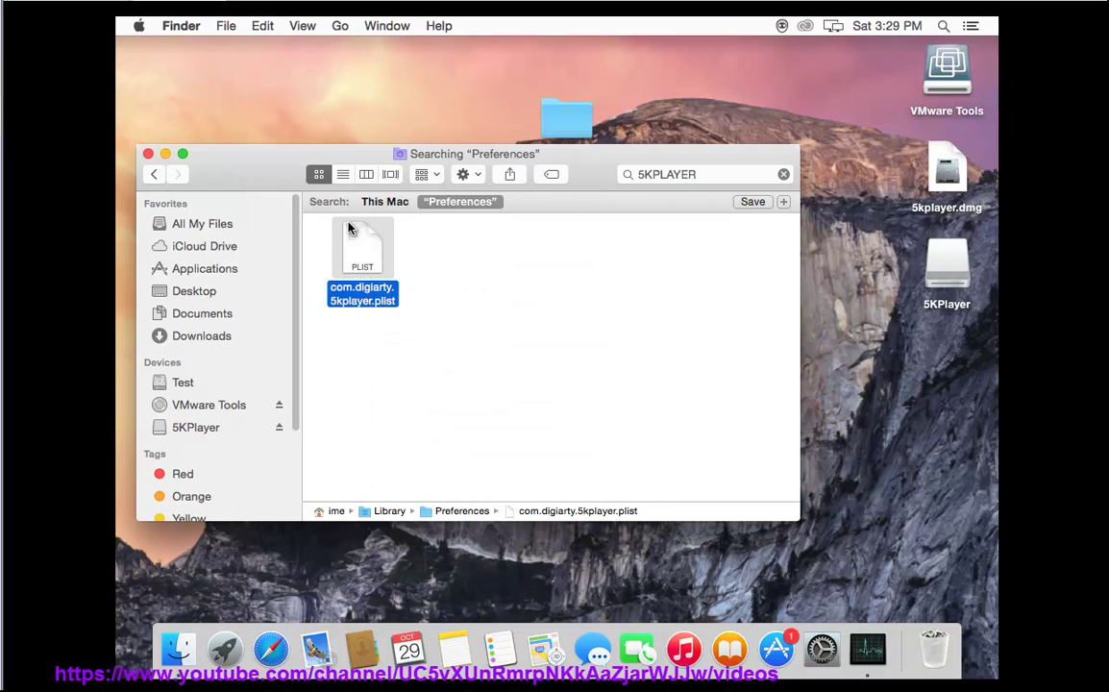
{"action": "right_click", "coordinate": [363, 254]}
{"action": "key", "text": "Escape"}
{"action": "left_click", "coordinate": [148, 155]}
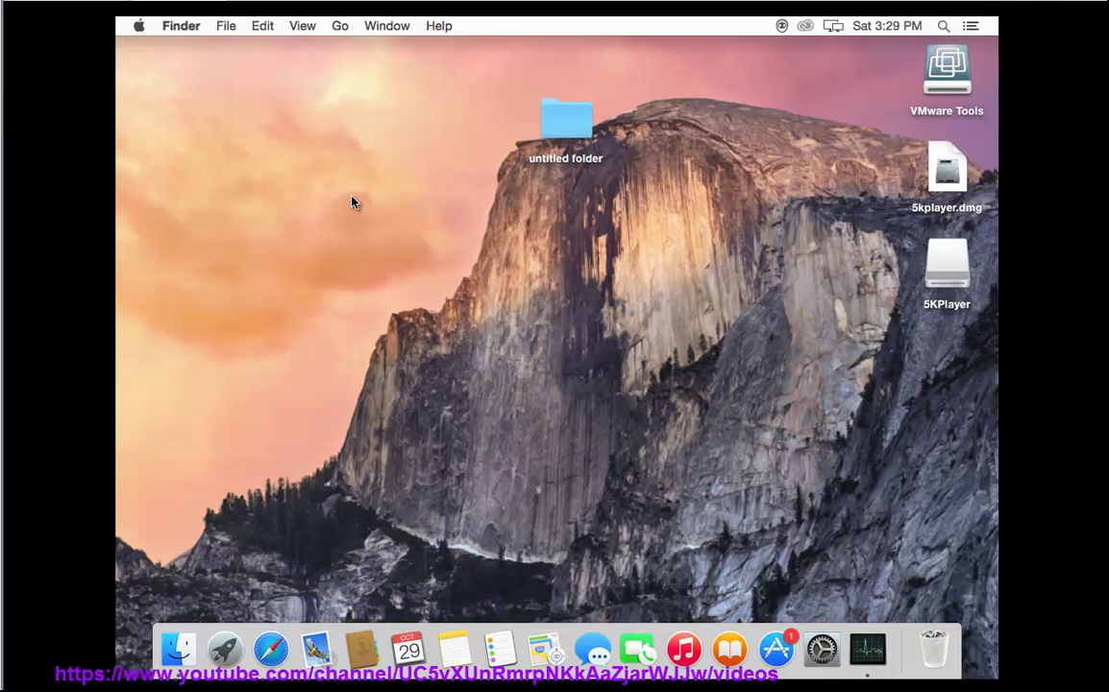
Search the whole Mac again for remaining "5KPLAYER" items from a new Computer window
{"action": "left_click", "coordinate": [340, 26]}
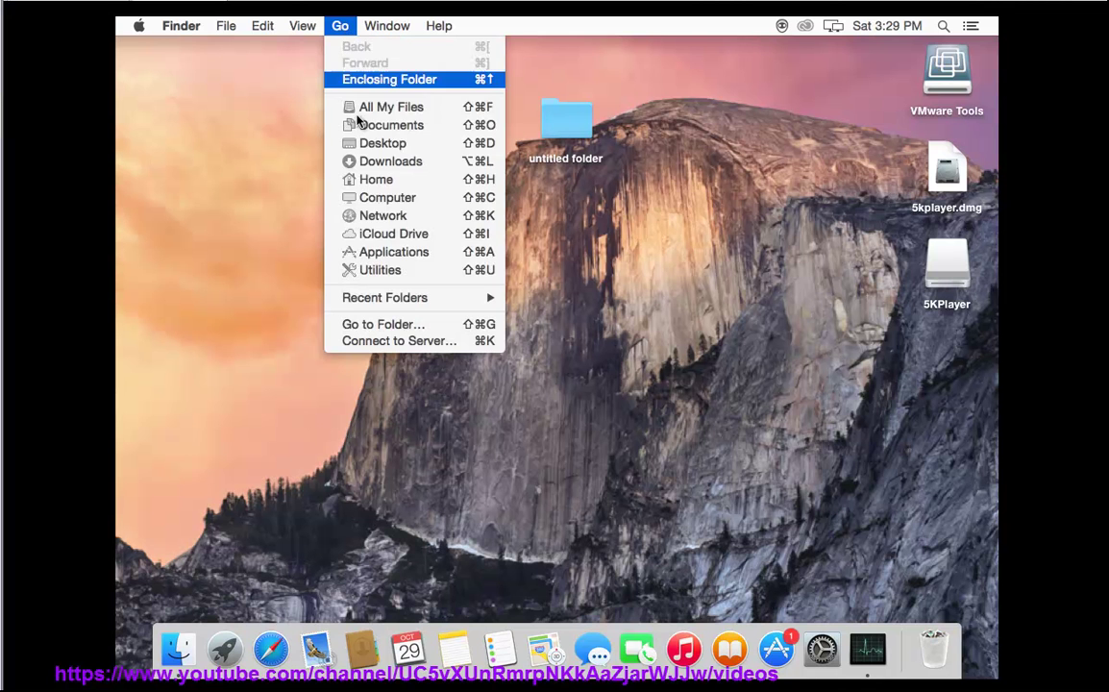
{"action": "left_click", "coordinate": [380, 197]}
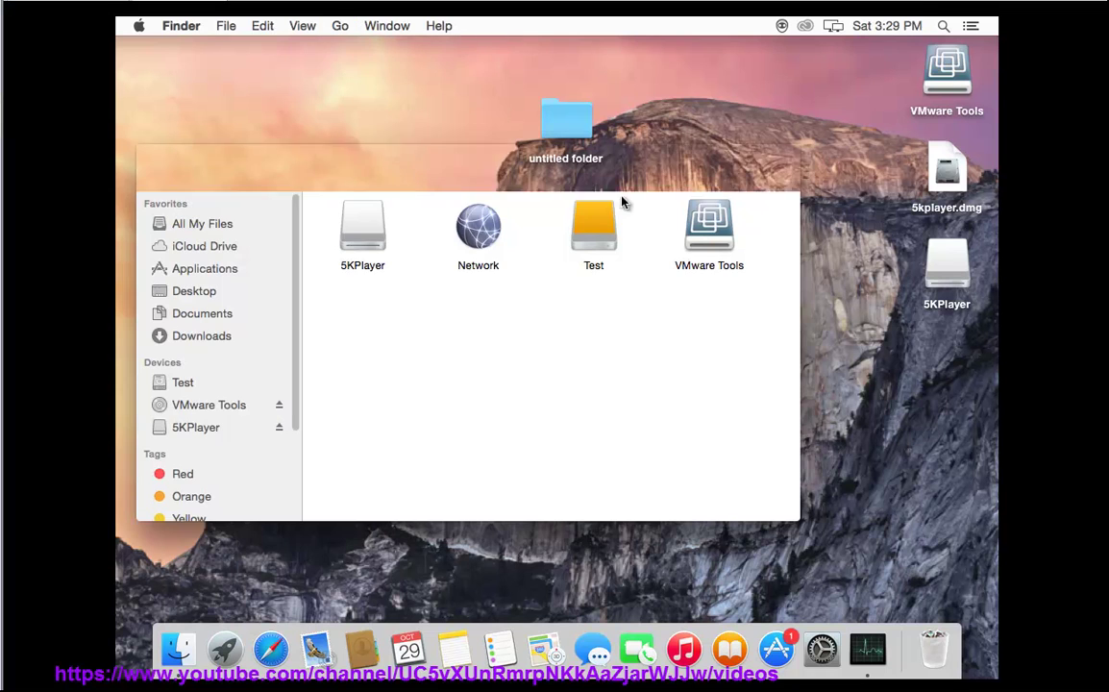
{"action": "left_click", "coordinate": [709, 171]}
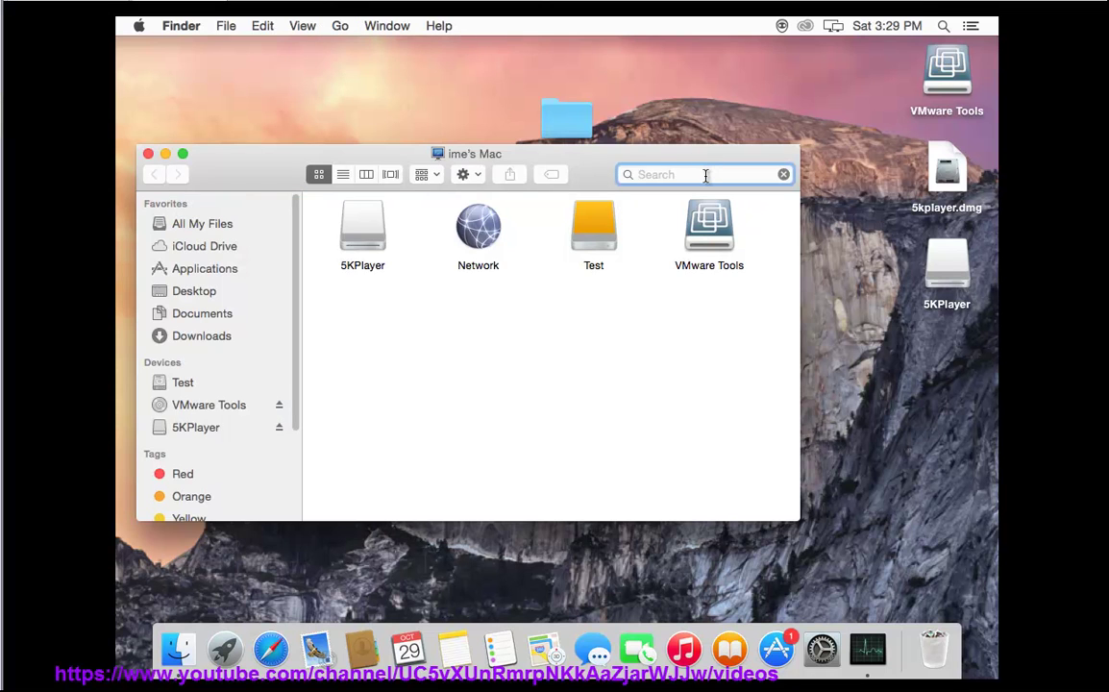
{"action": "type", "text": "5KPLAYER"}
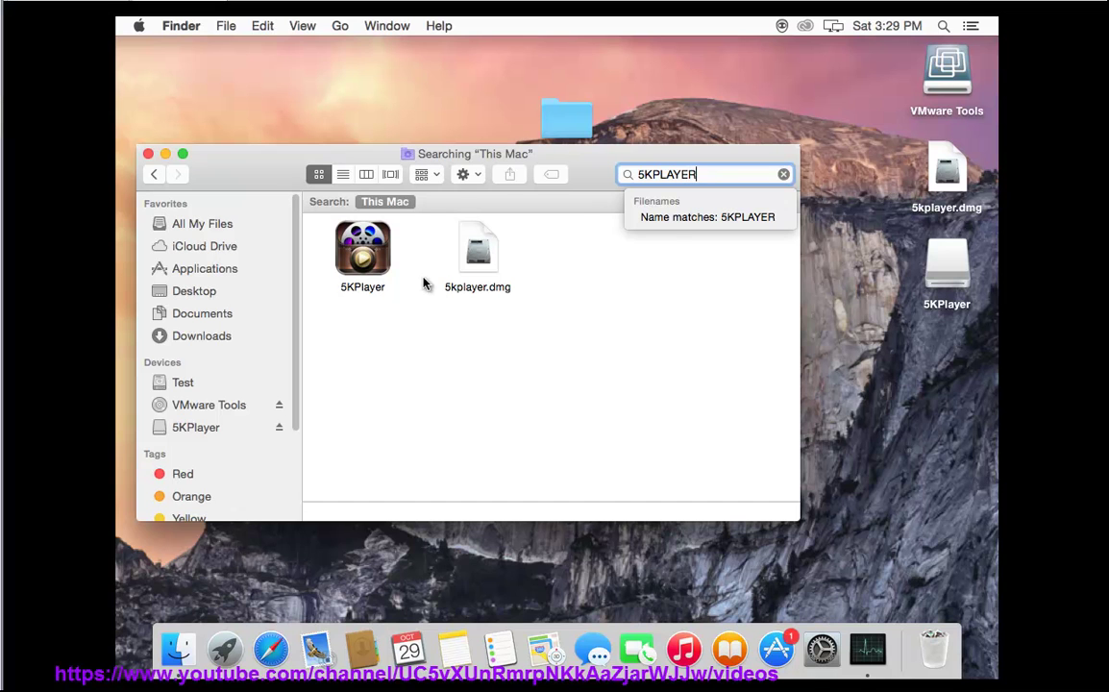
Eject the 5KPlayer disk image, move 5kplayer.dmg from the desktop to the Trash, and close the search window
{"action": "right_click", "coordinate": [947, 272]}
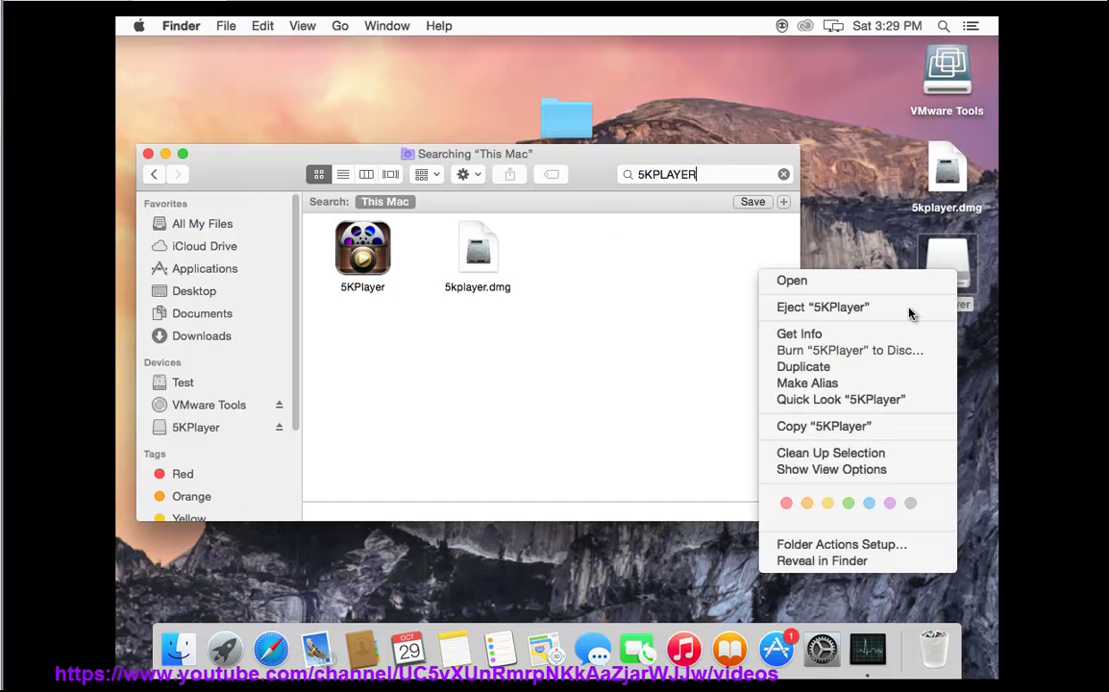
{"action": "left_click", "coordinate": [912, 313]}
{"action": "right_click", "coordinate": [943, 177]}
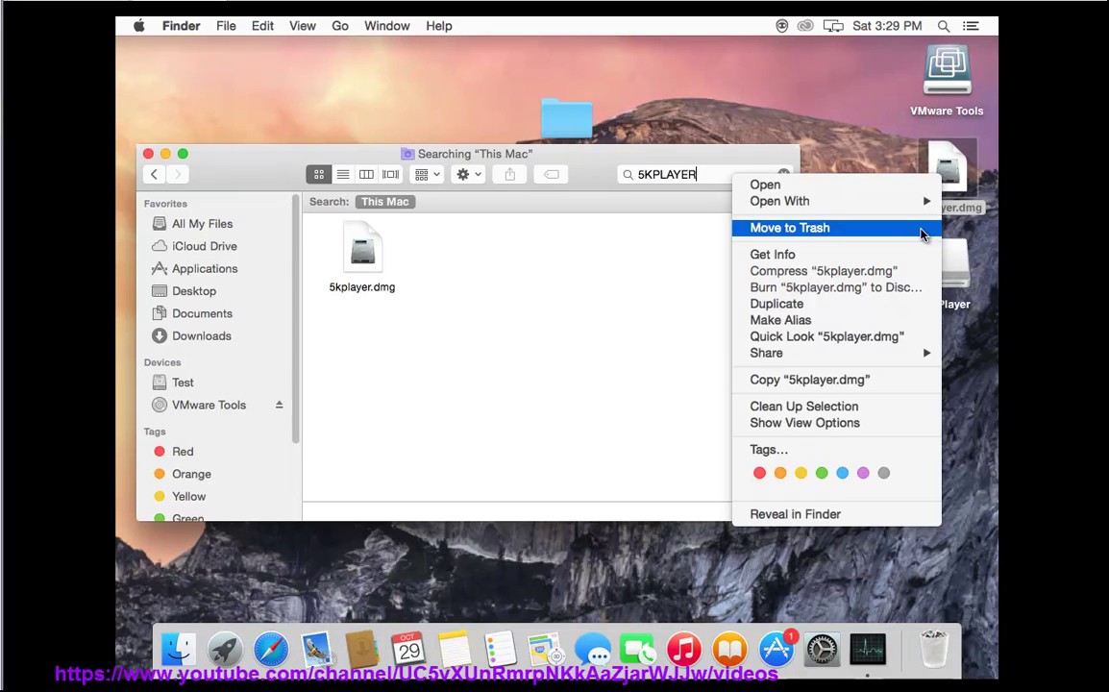
{"action": "left_click", "coordinate": [578, 208]}
{"action": "left_click", "coordinate": [148, 154]}
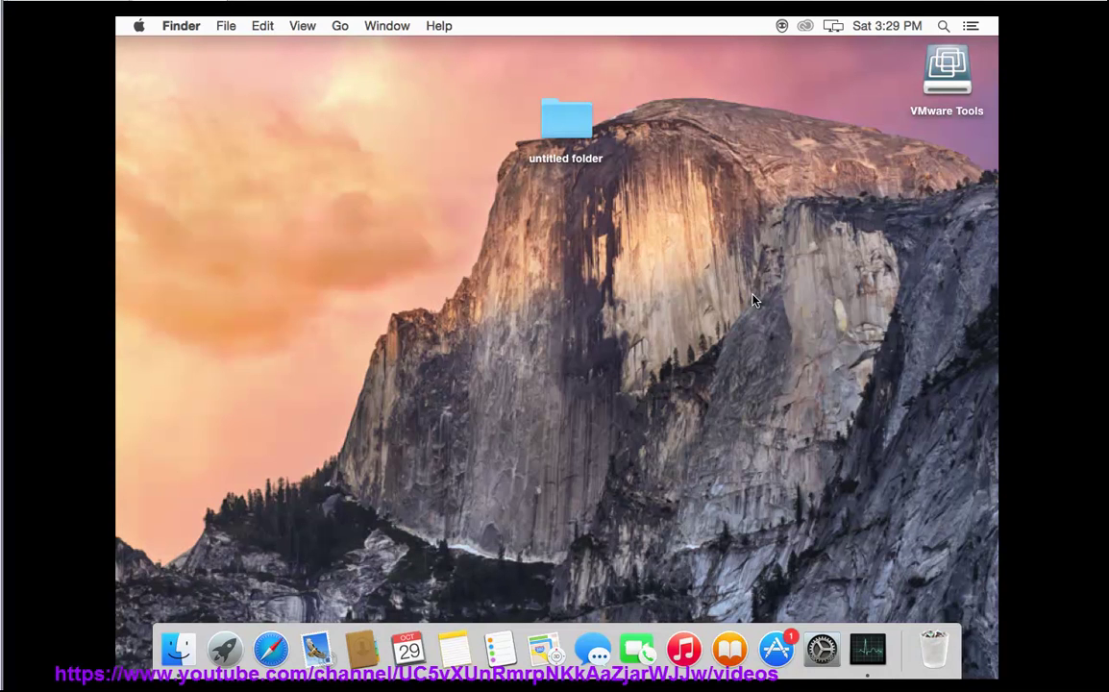
Open the Trash, select all its items, and empty it permanently
{"action": "left_click", "coordinate": [933, 650]}
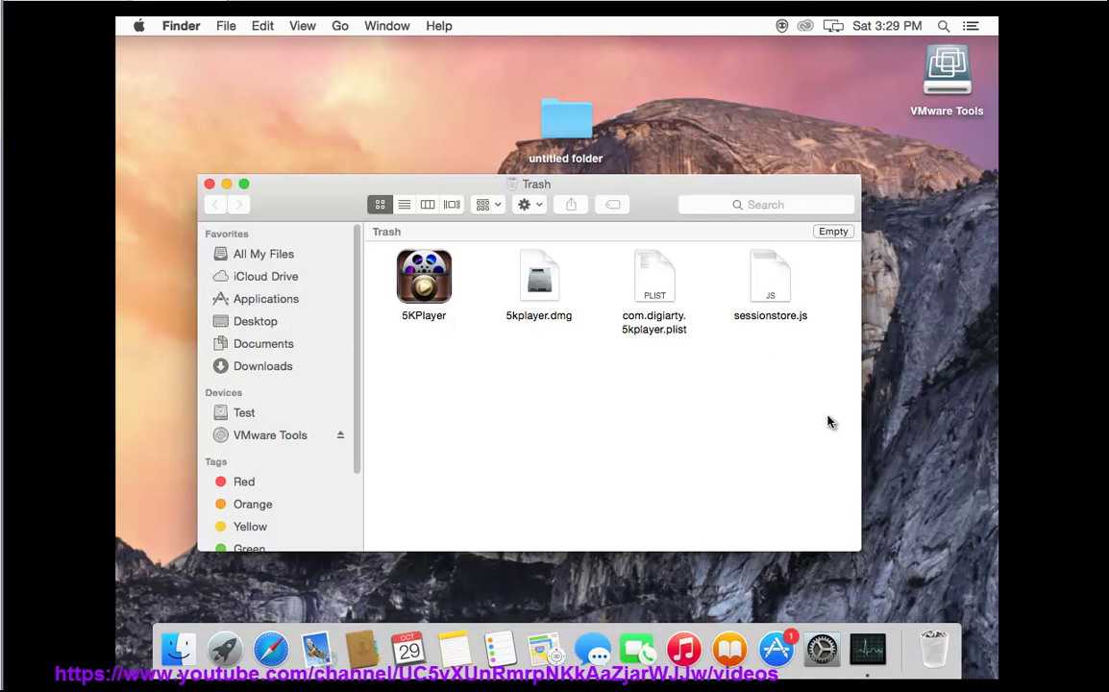
{"action": "left_click_drag", "start_coordinate": [828, 358], "coordinate": [331, 244]}
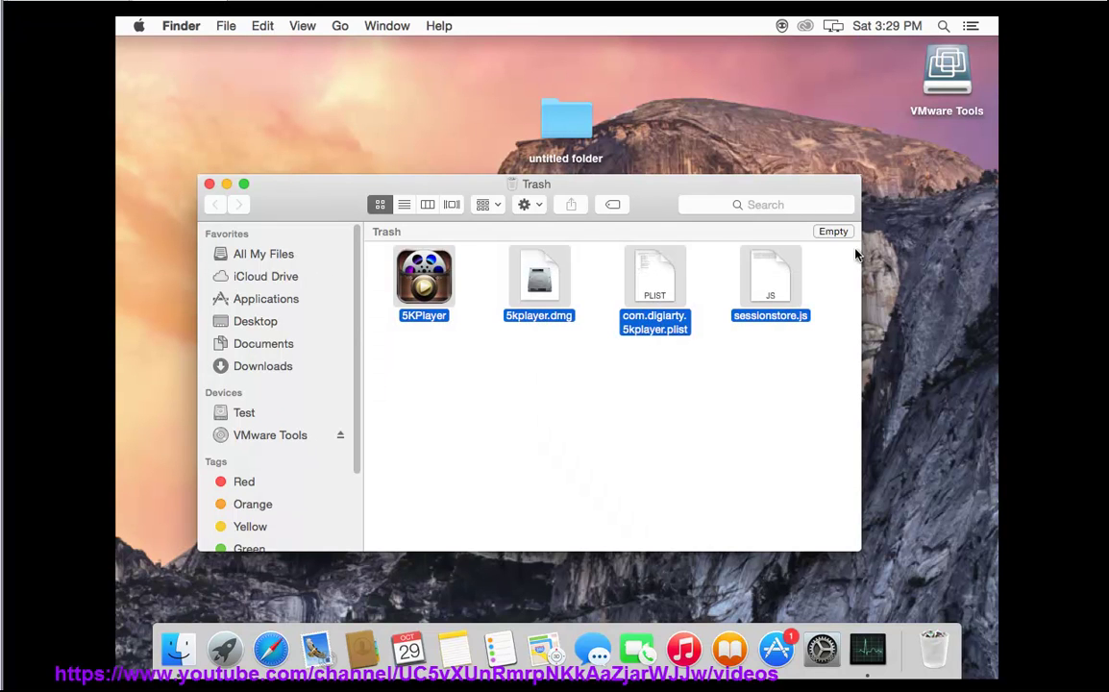
{"action": "left_click", "coordinate": [847, 235]}
{"action": "left_click_drag", "start_coordinate": [552, 163], "coordinate": [526, 381]}
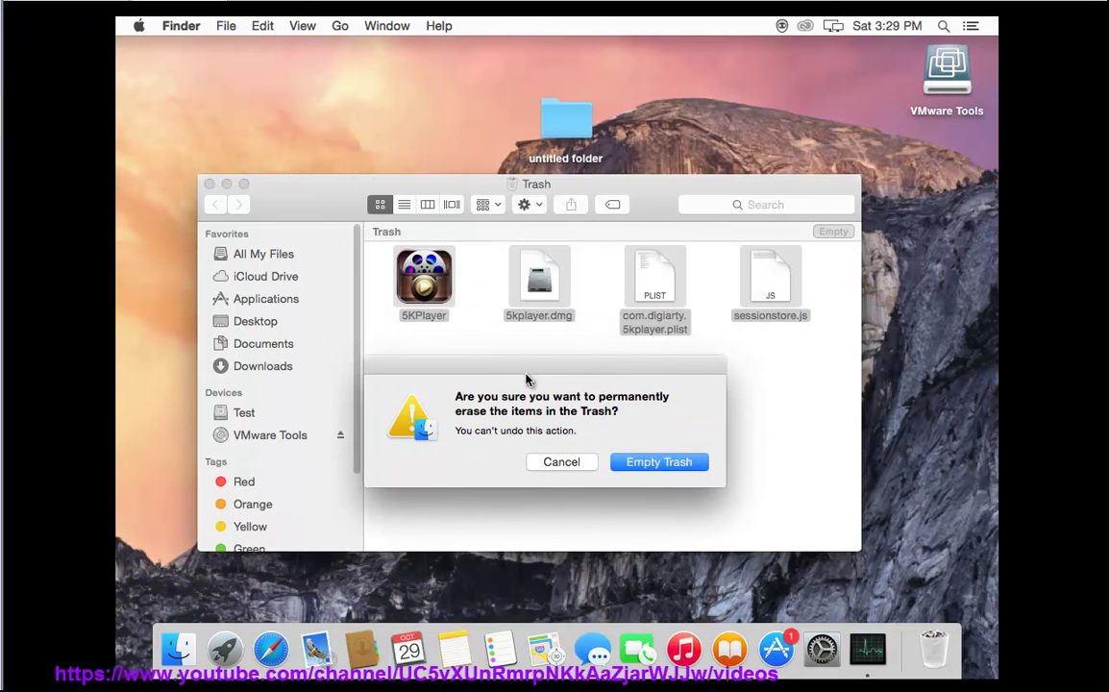
{"action": "left_click", "coordinate": [643, 463]}
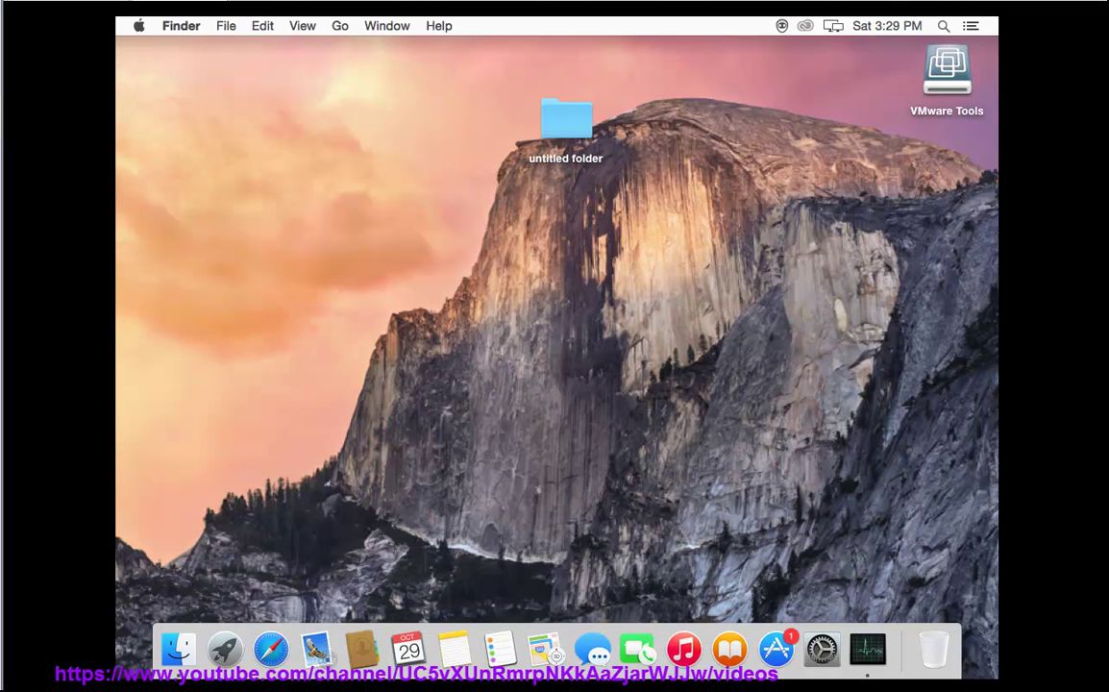